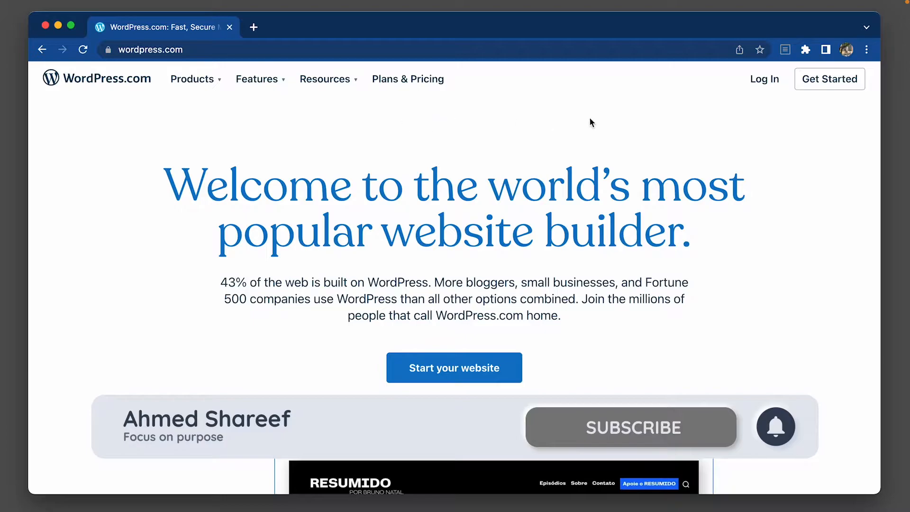
# Start creating a WordPress.com account by signing up with the existing Google account.
pyautogui.click(826, 87)
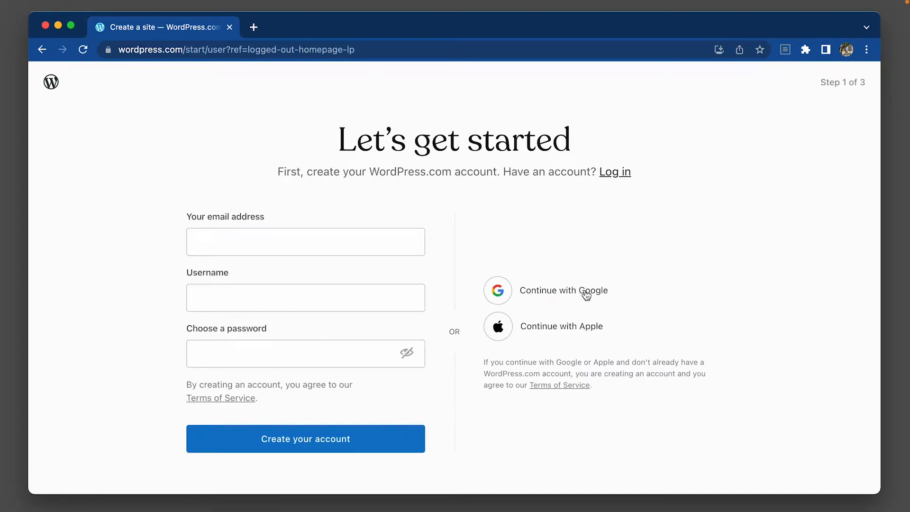
pyautogui.click(498, 294)
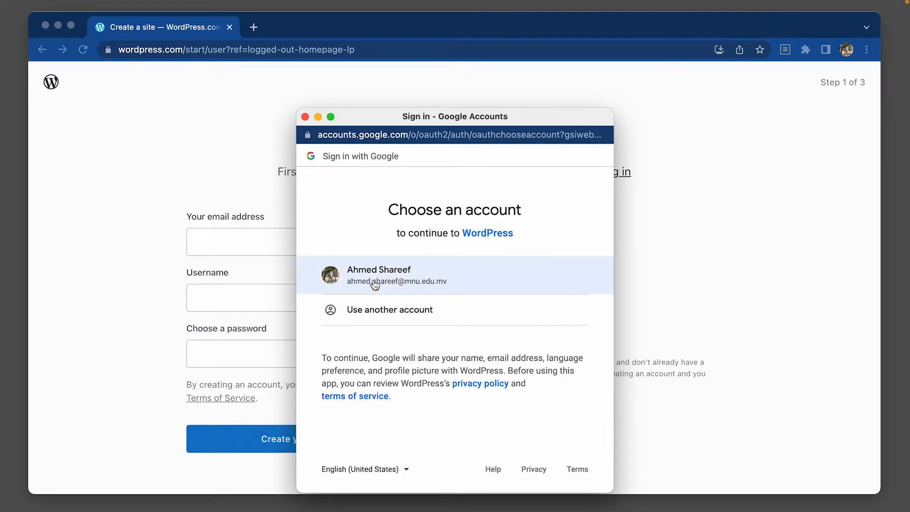
pyautogui.click(374, 283)
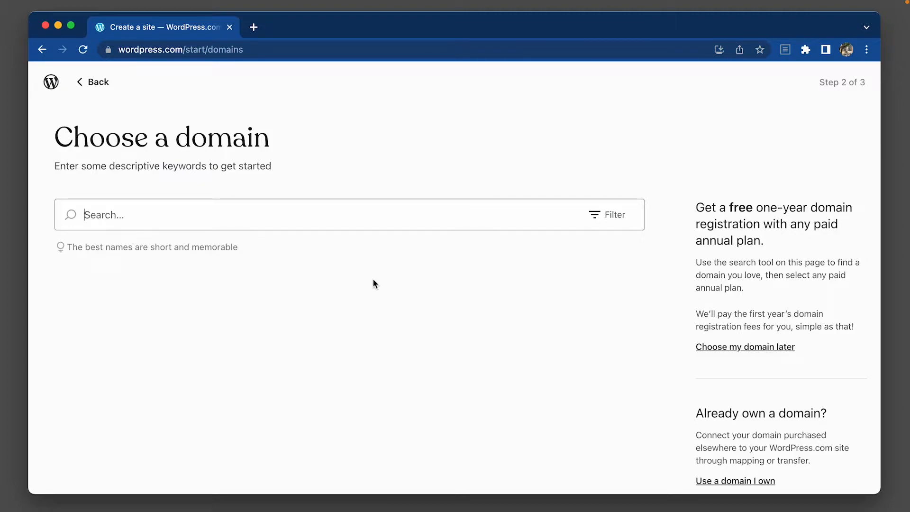
pyautogui.write('computer basics')
pyautogui.press('super+a')
pyautogui.press('BackSpace')
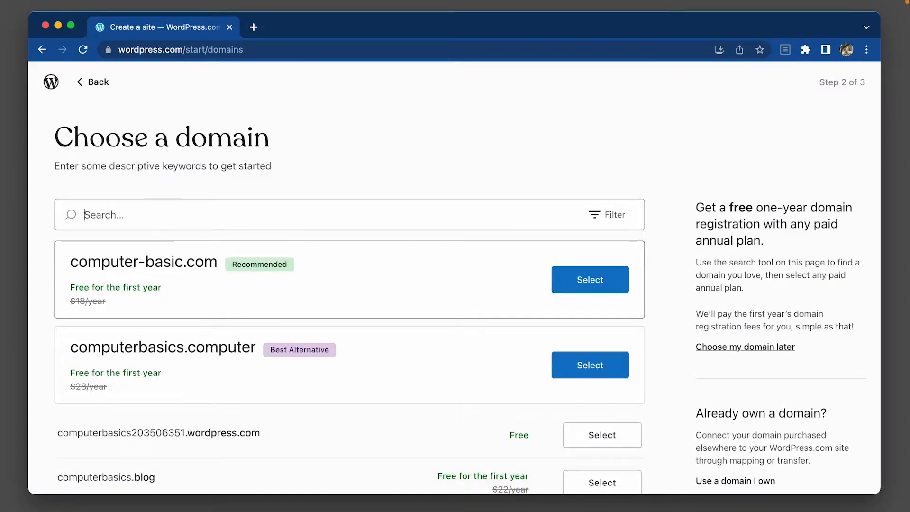
# Search the domains for "mnu cpt 101" and choose the free mnucpt101.wordpress.com address.
pyautogui.write('mnu cpt')
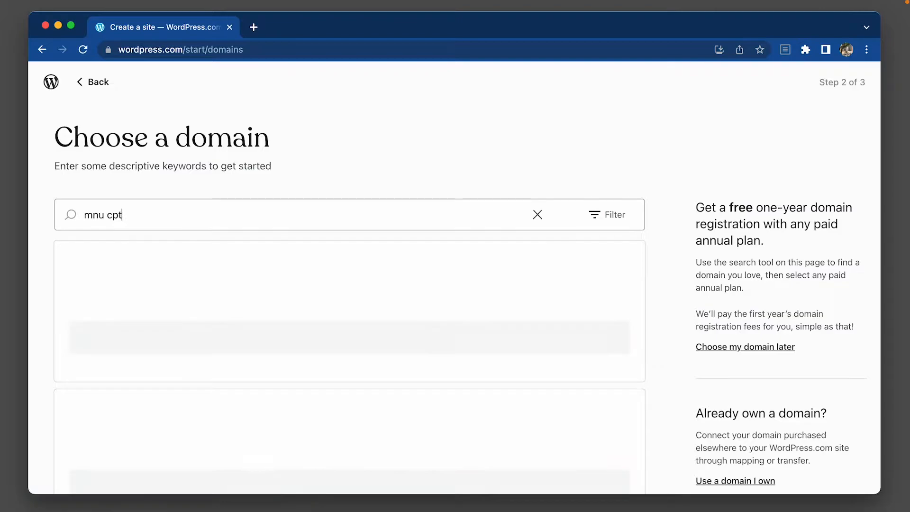
pyautogui.write(' 101')
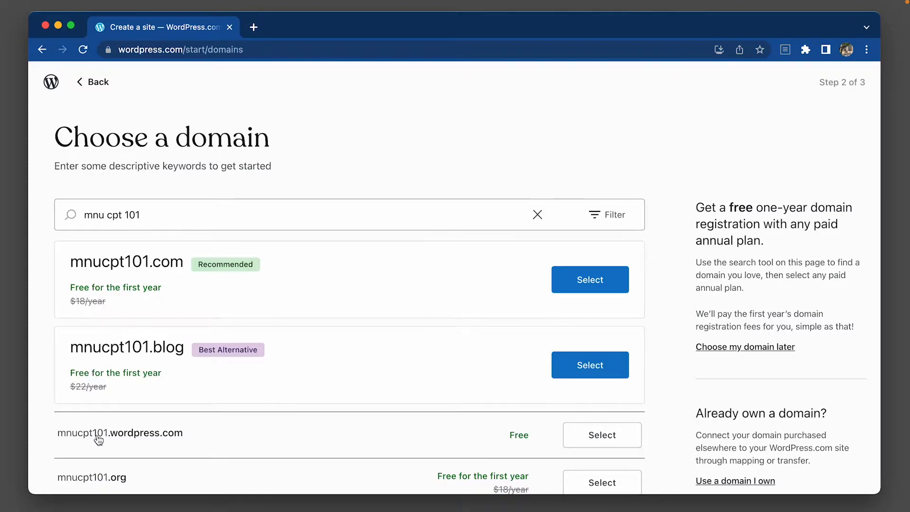
pyautogui.scroll(-3, 101, 440)
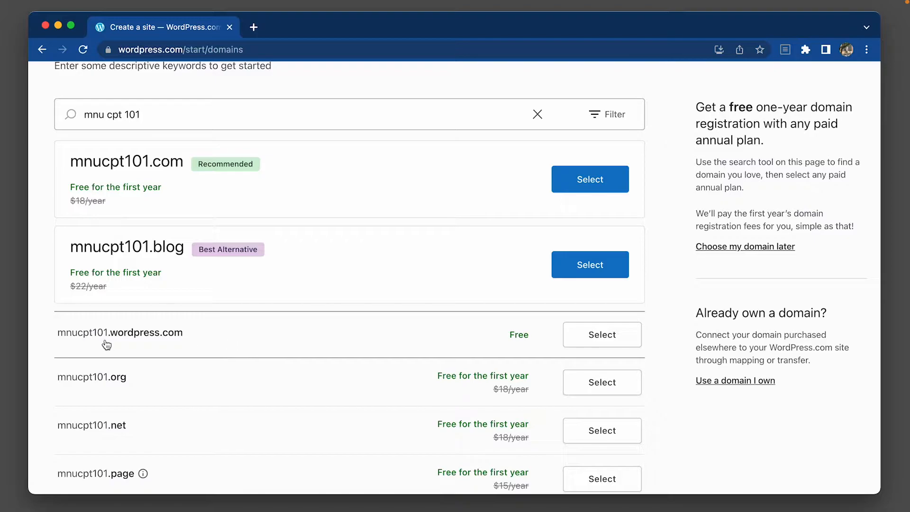
pyautogui.click(617, 338)
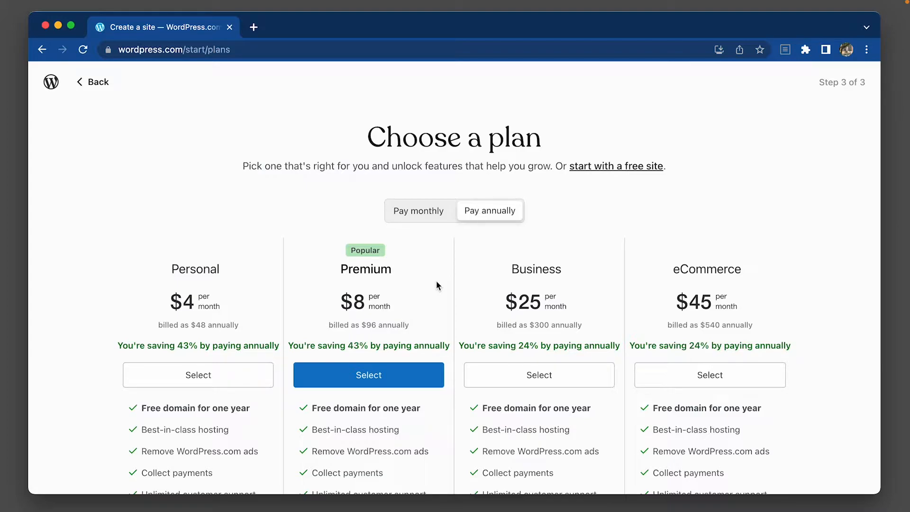
# Compare the monthly and annual plan prices, and choose to start with a free site.
pyautogui.click(408, 212)
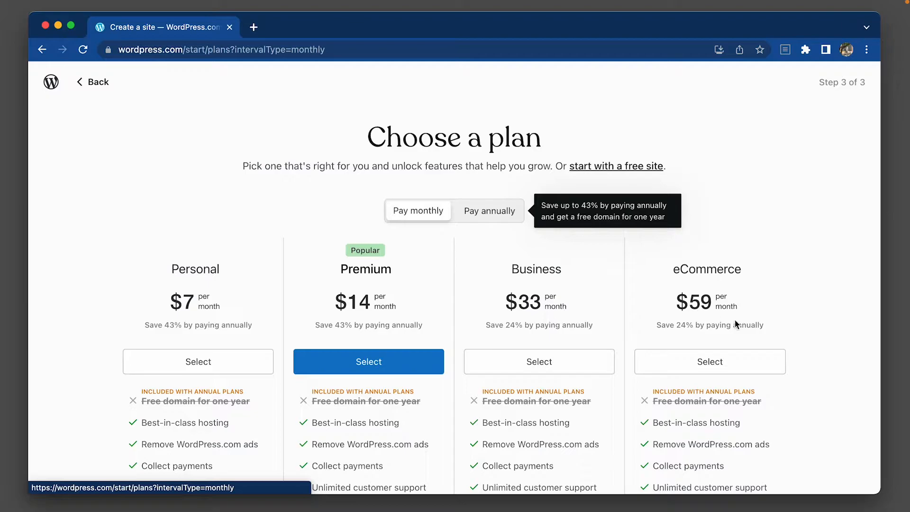
pyautogui.click(482, 214)
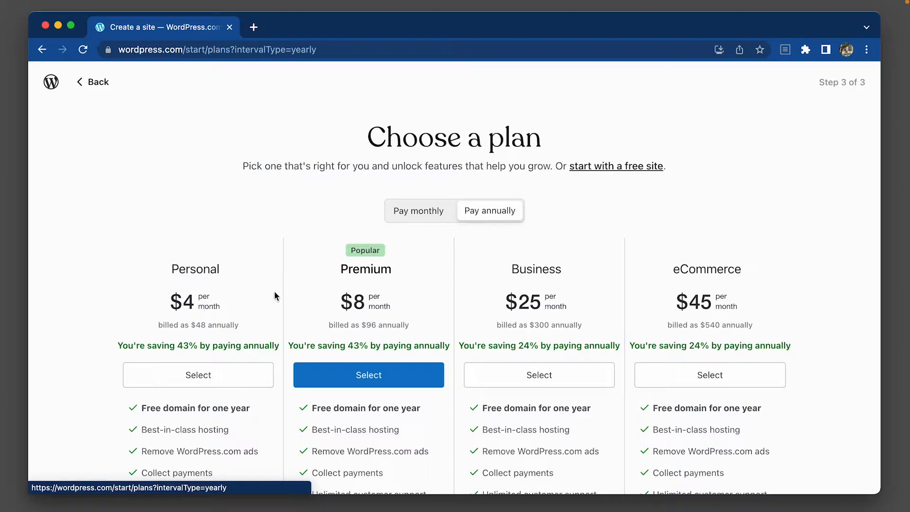
pyautogui.click(234, 161)
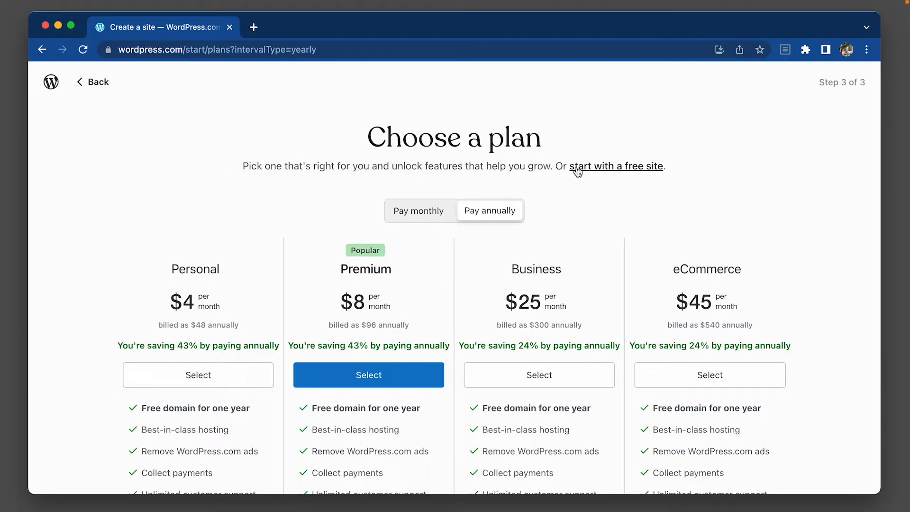
pyautogui.click(645, 167)
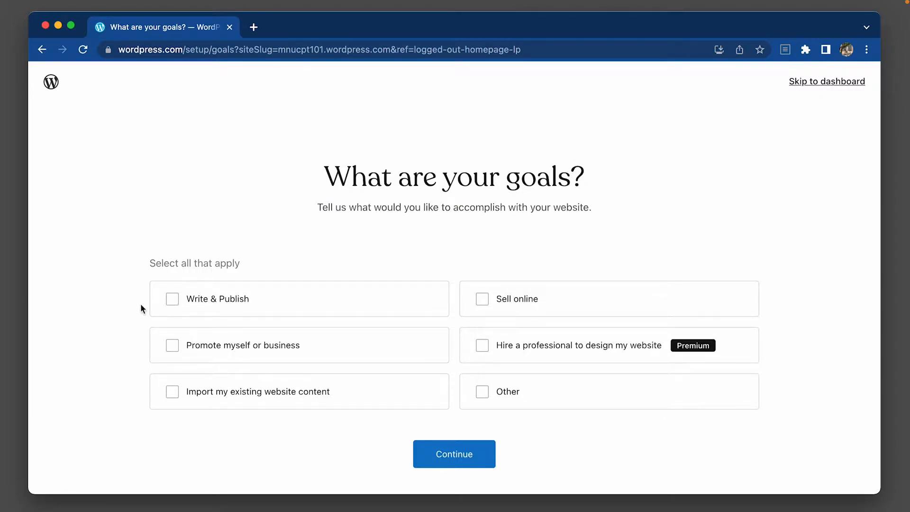
# Set Write & Publish as the site's goal and submit "Adobe, Illustrator, MS Word, MS Excell" as its category.
pyautogui.click(173, 305)
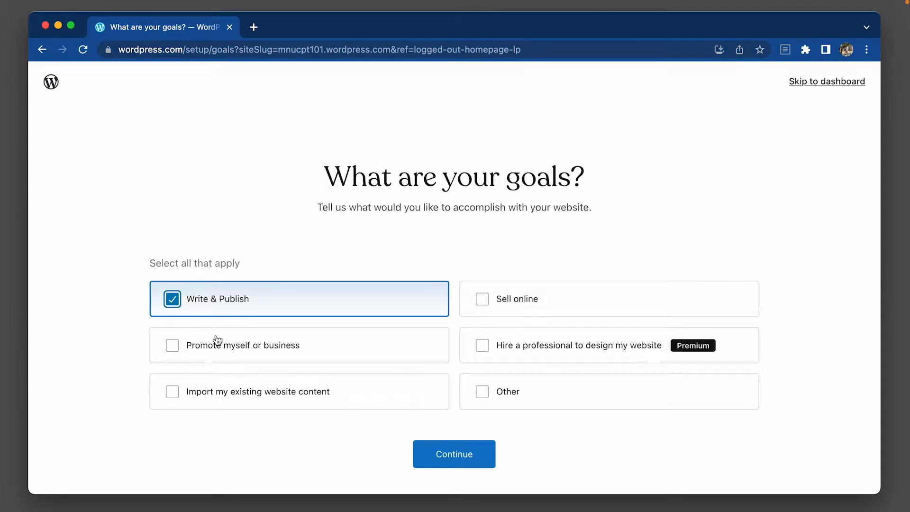
pyautogui.click(459, 453)
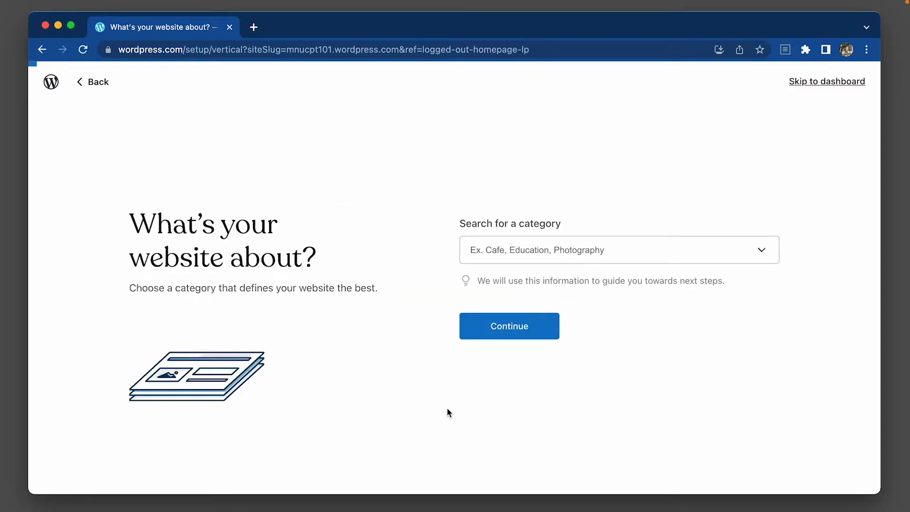
pyautogui.click(563, 247)
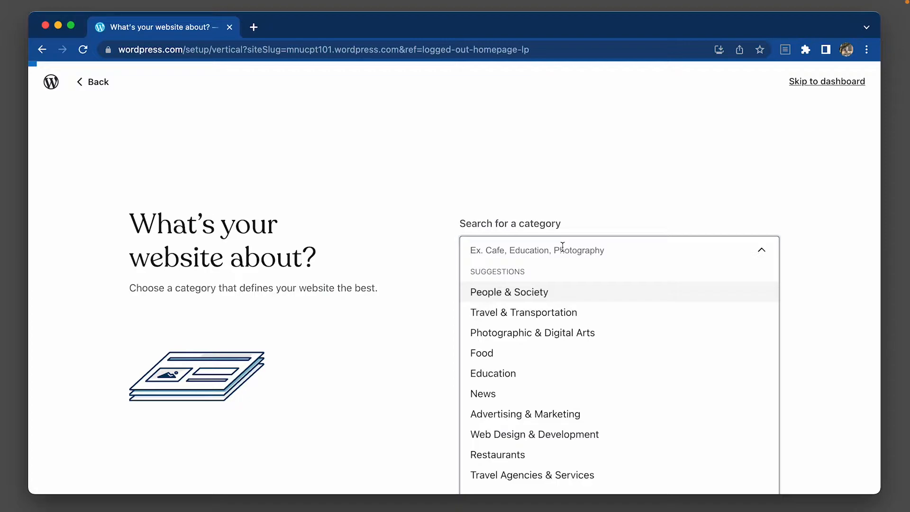
pyautogui.write('Adobe, ')
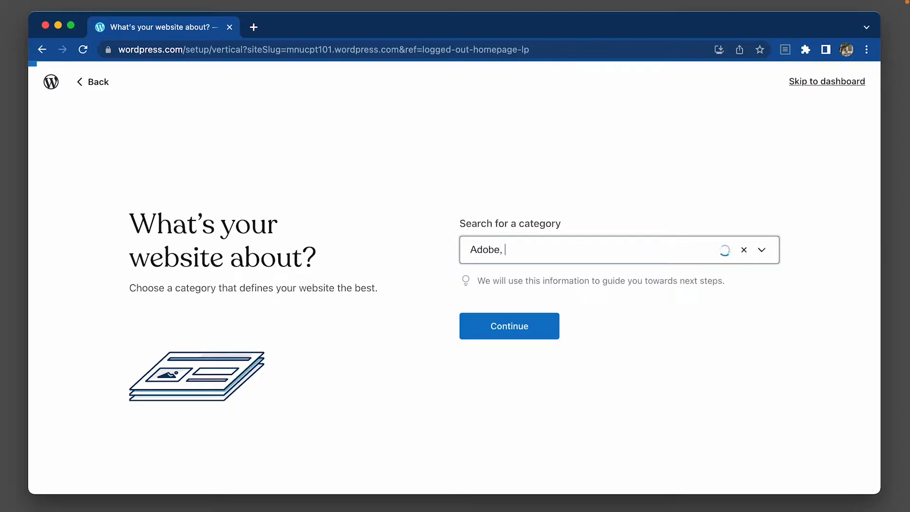
pyautogui.write('Illustrator, MS Word')
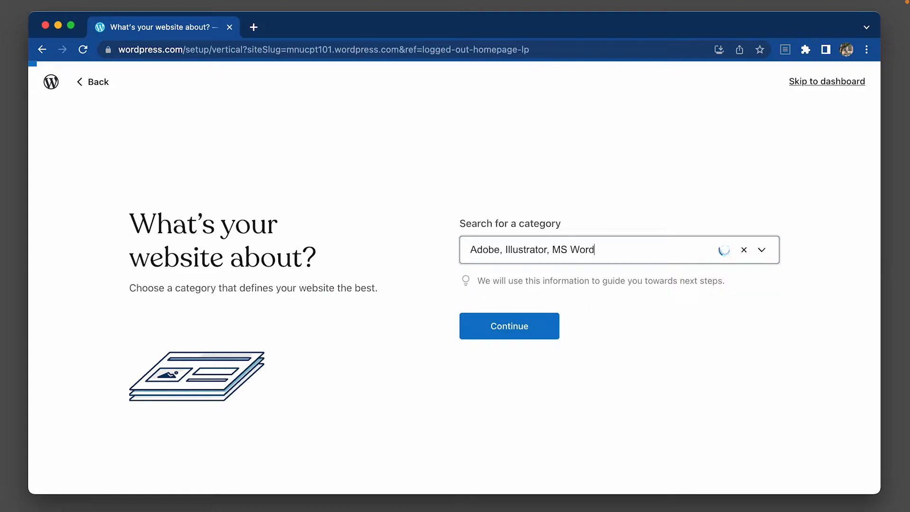
pyautogui.write(', MS Excell')
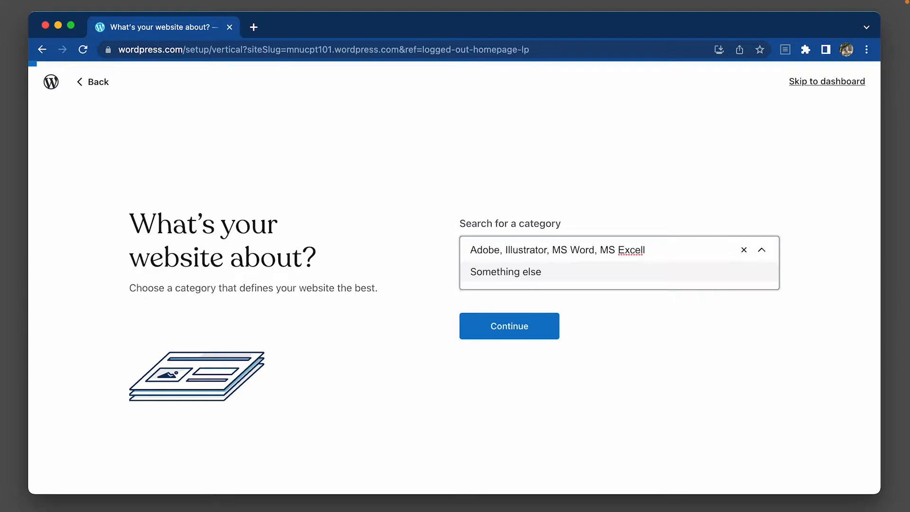
pyautogui.click(504, 325)
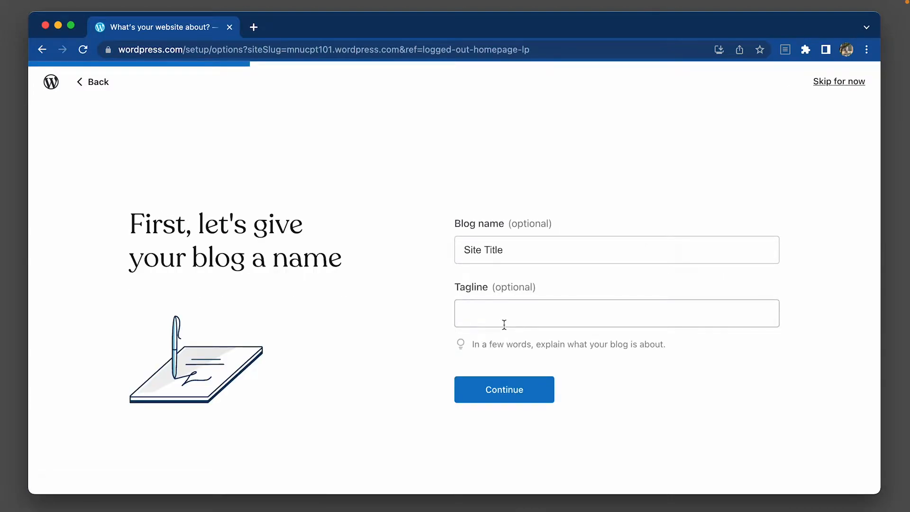
# Name the blog CPT101, give it the tagline "Computer Applications", and continue the setup.
pyautogui.click(529, 250)
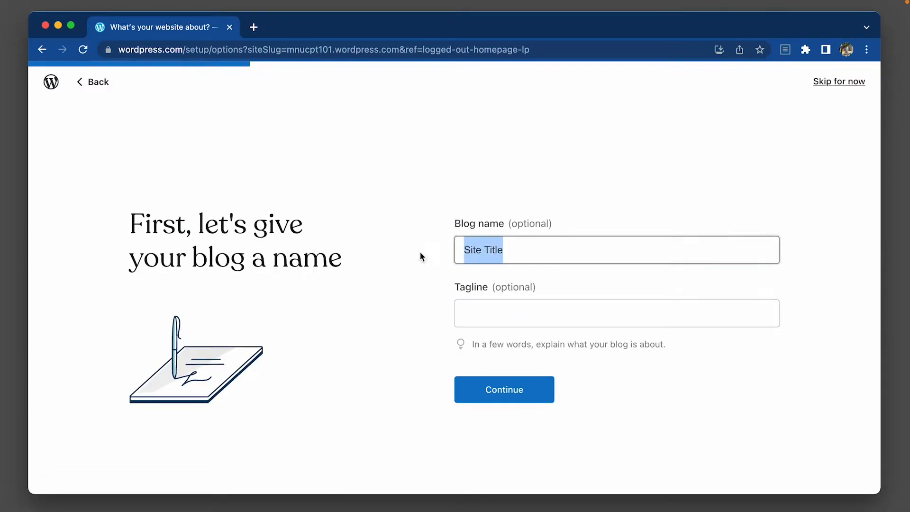
pyautogui.write('CPT')
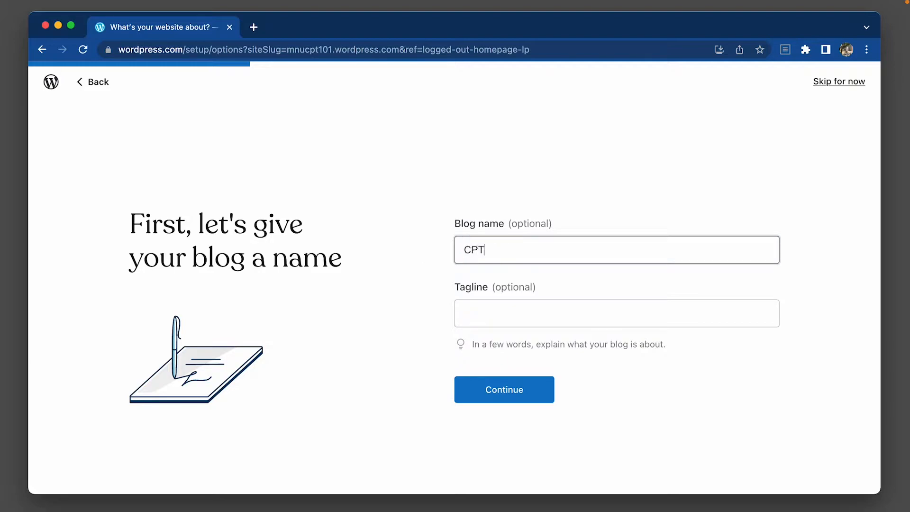
pyautogui.write('!)!')
pyautogui.press('BackSpace')
pyautogui.press('BackSpace')
pyautogui.press('BackSpace')
pyautogui.write('101')
pyautogui.click(495, 310)
pyautogui.write('Computer Applications')
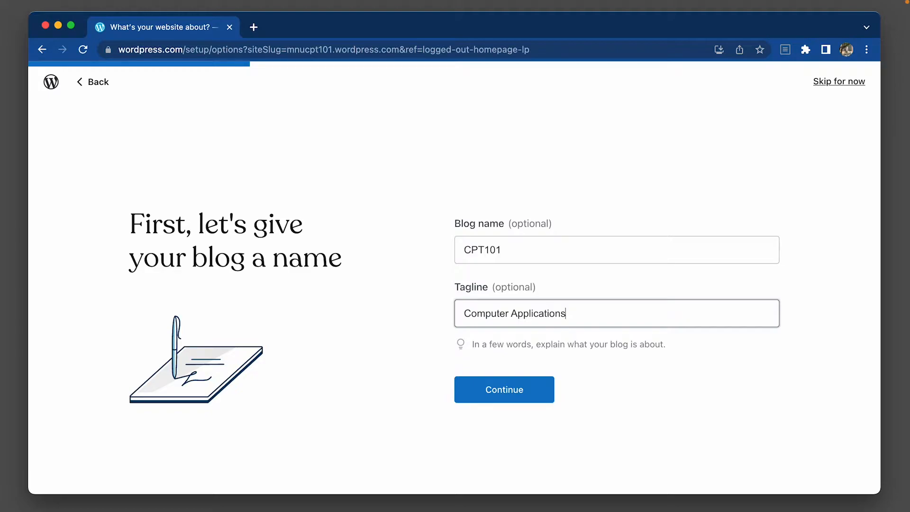
pyautogui.click(508, 393)
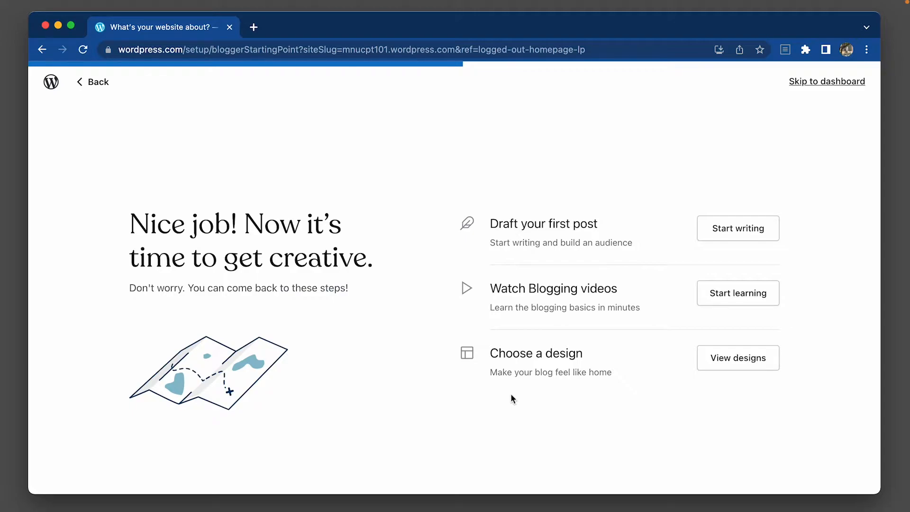
# Start drafting the first post and title it "Basic Skills Required for Computer Operation".
pyautogui.click(711, 235)
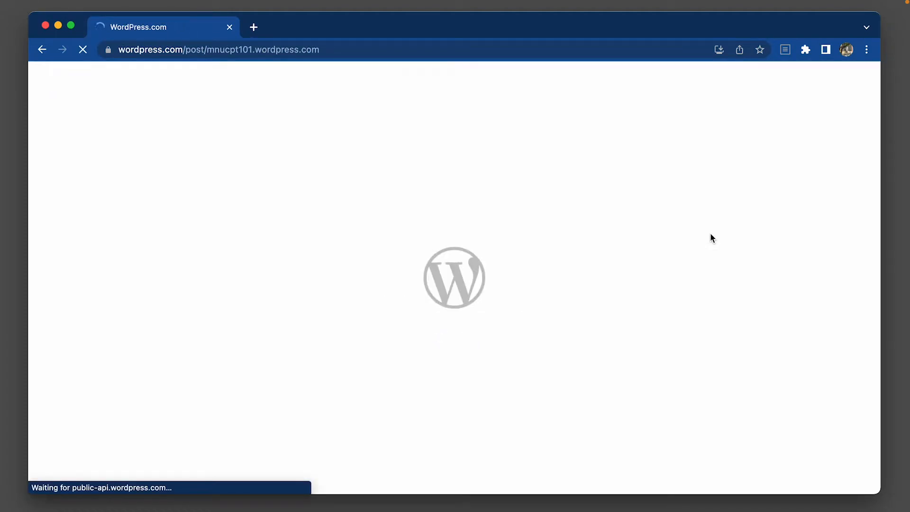
pyautogui.write('Basic Skills Required for Computer Operation')
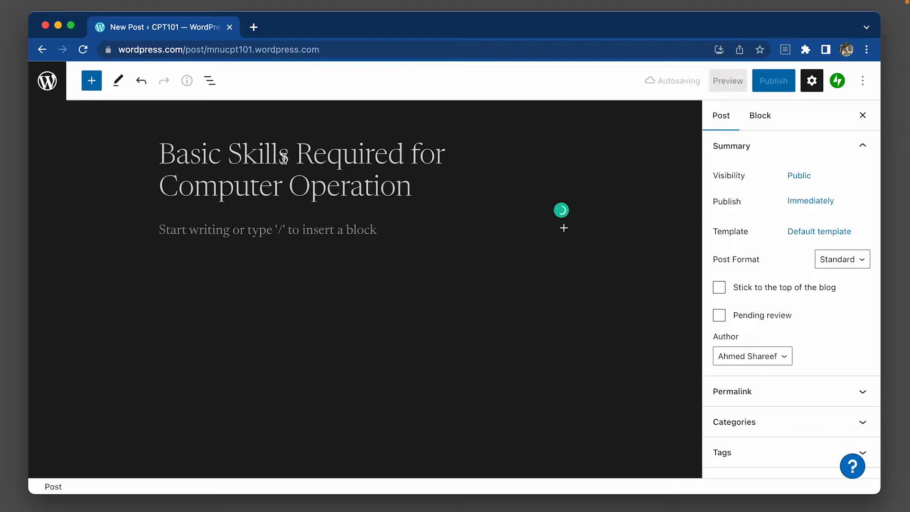
# Copy the content of the Basic skills Word document, from the Creating Folders / Directories heading to its end, into the post body.
pyautogui.click(295, 232)
pyautogui.hotkey('ctrl', 'Right')
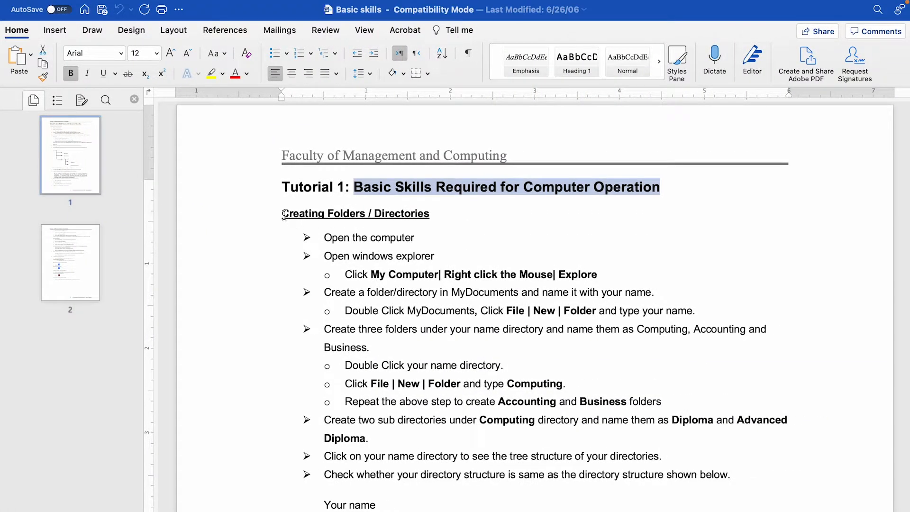
pyautogui.click(284, 214)
pyautogui.scroll(-15, 289, 218)
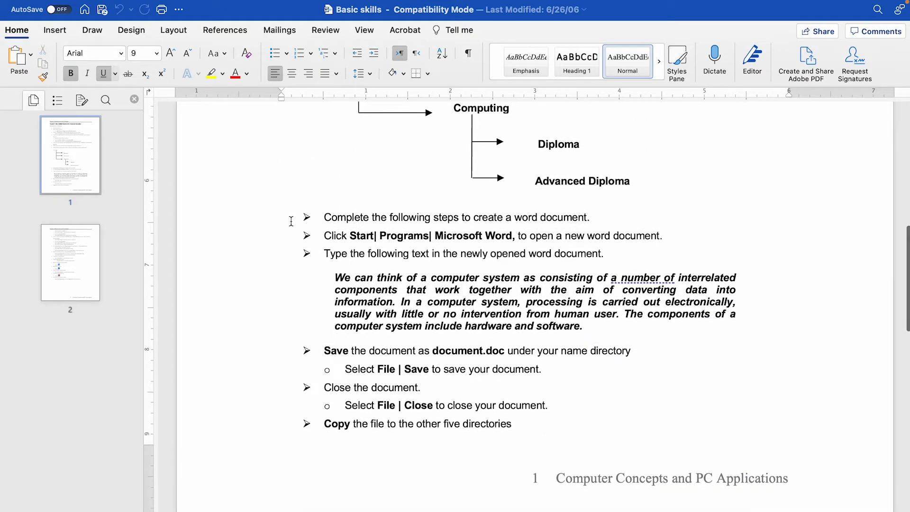
pyautogui.scroll(5, 291, 221)
pyautogui.scroll(-15, 294, 223)
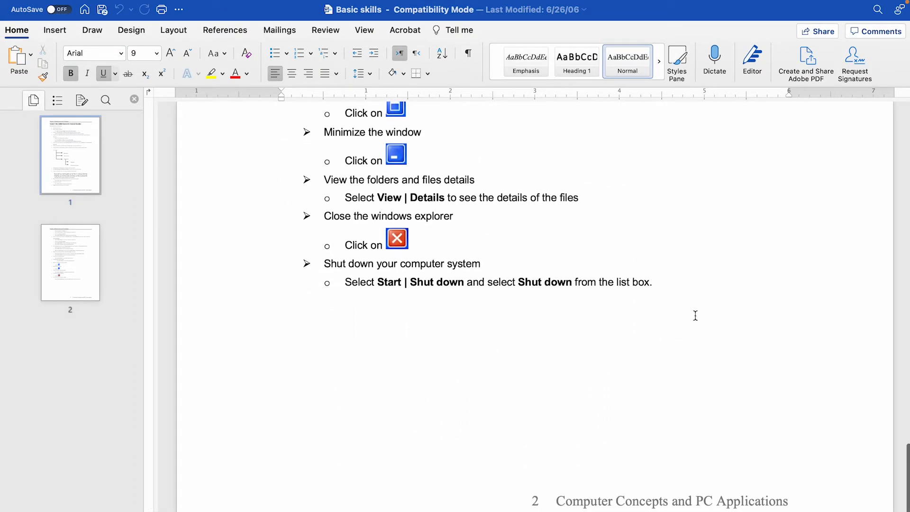
pyautogui.press('super+a')
pyautogui.hotkey('ctrl', 'Left')
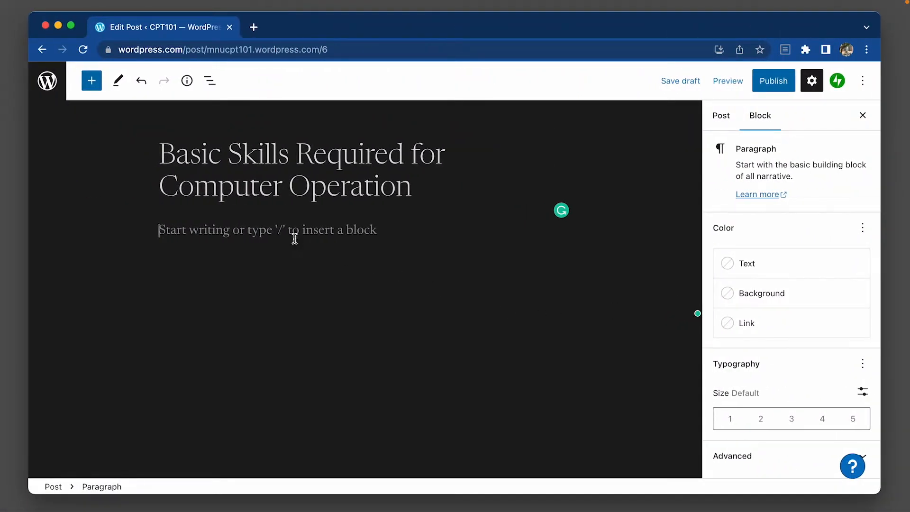
pyautogui.press('super+v')
pyautogui.scroll(15, 350, 271)
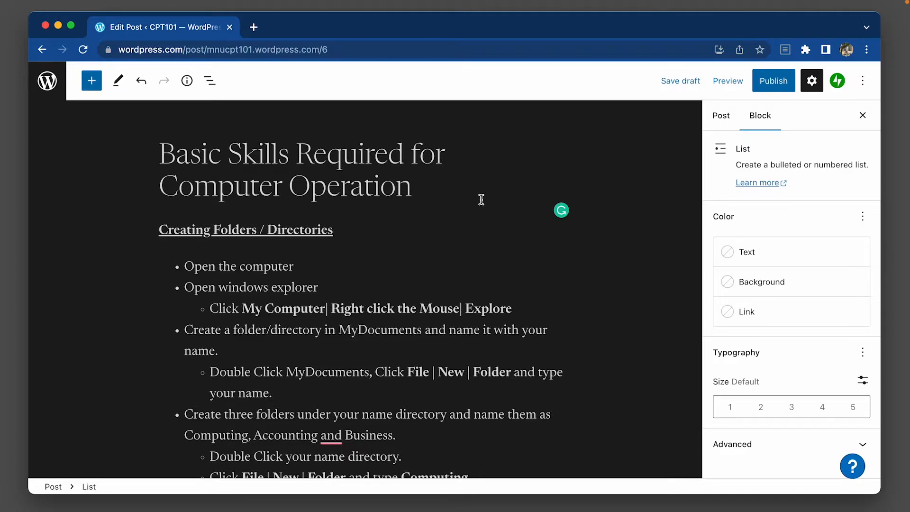
# Create a new category named MS Word in the post's settings and assign the post to it.
pyautogui.click(464, 204)
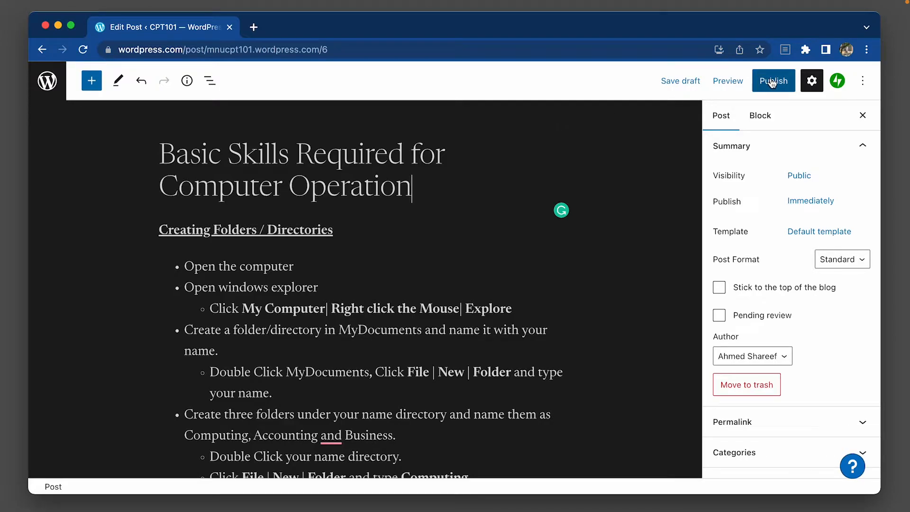
pyautogui.click(726, 115)
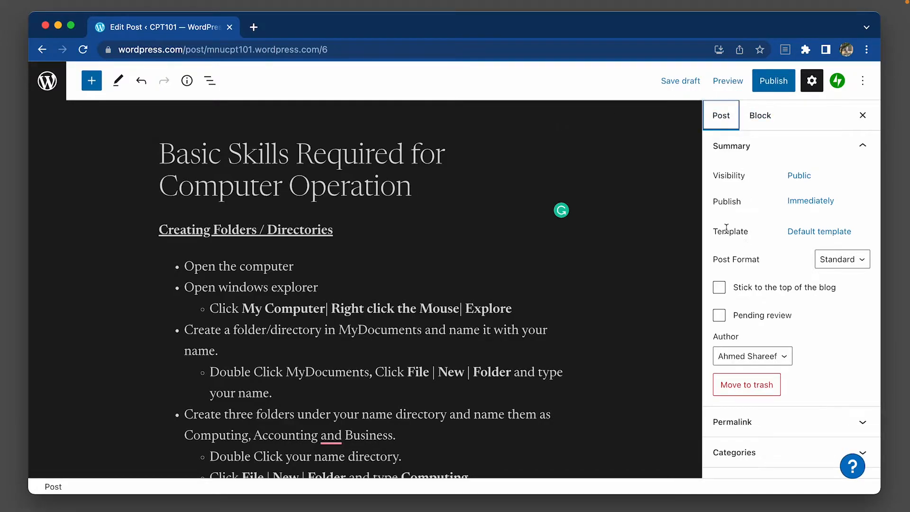
pyautogui.scroll(-5, 743, 287)
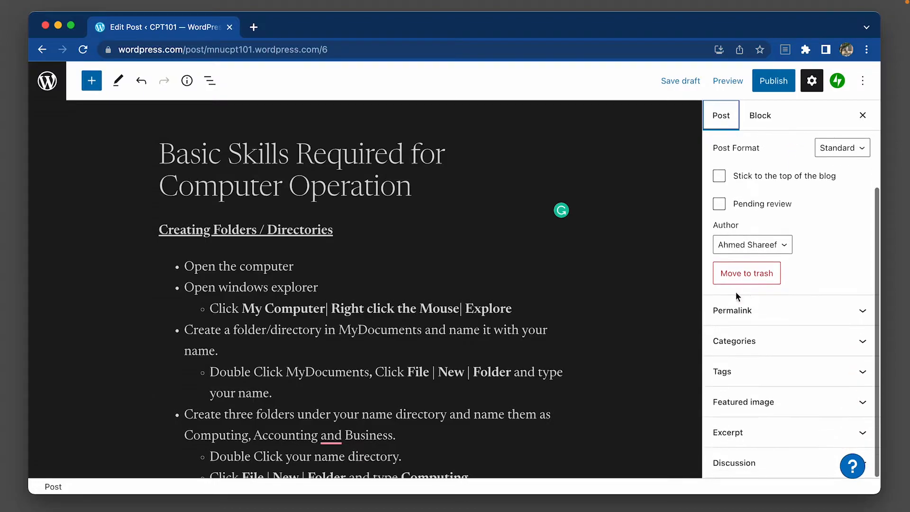
pyautogui.click(798, 313)
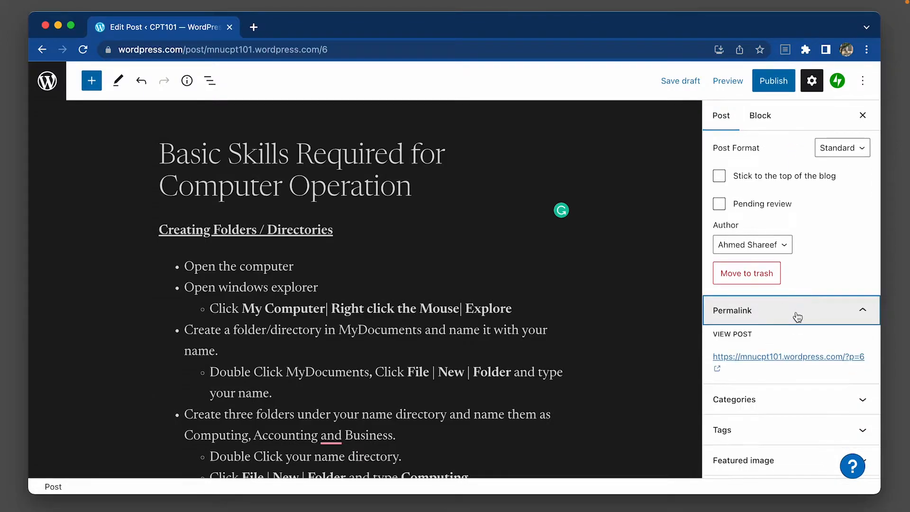
pyautogui.click(749, 348)
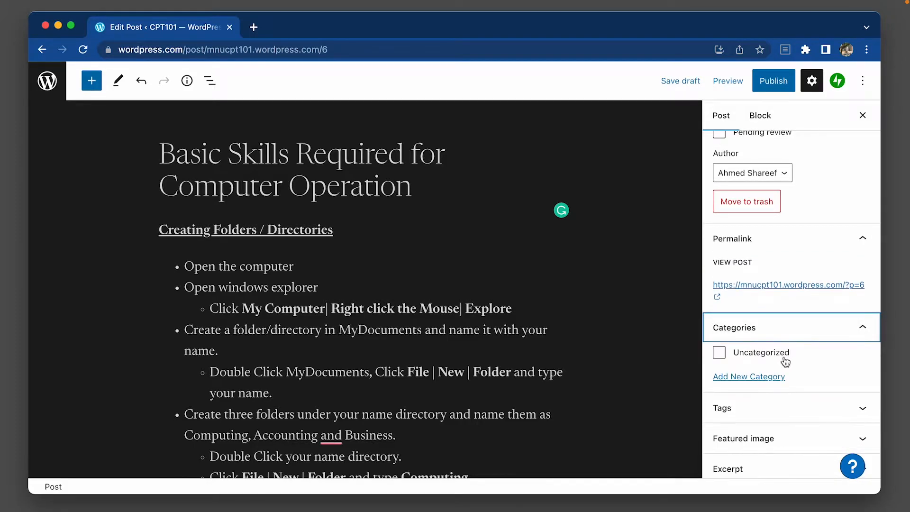
pyautogui.scroll(-1, 785, 356)
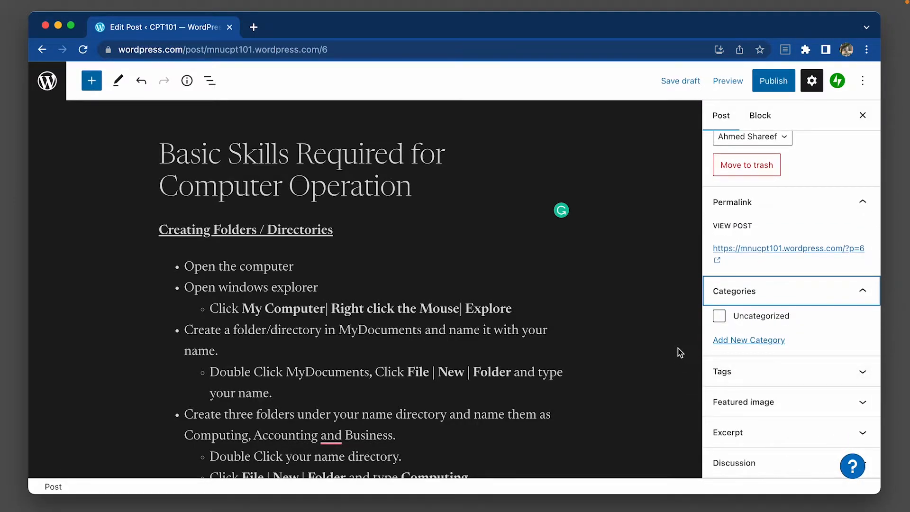
pyautogui.click(734, 346)
pyautogui.click(773, 383)
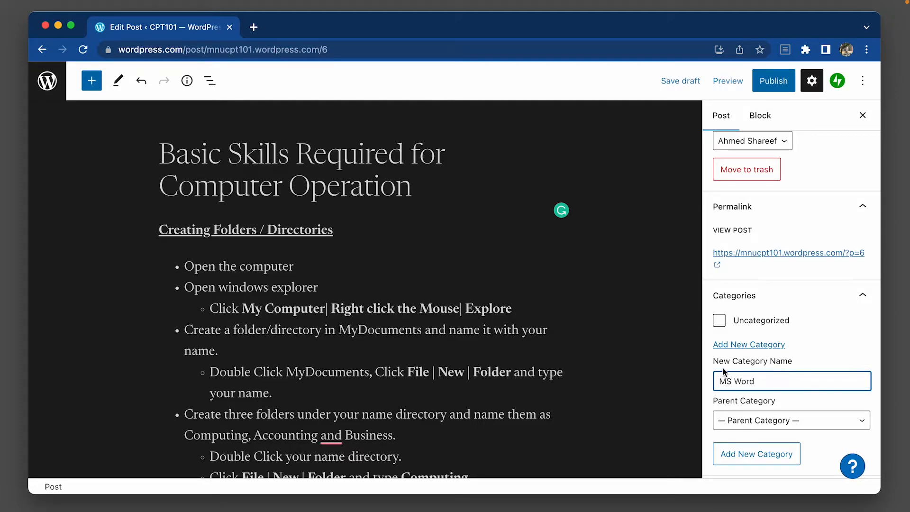
pyautogui.scroll(-3, 730, 361)
pyautogui.click(743, 336)
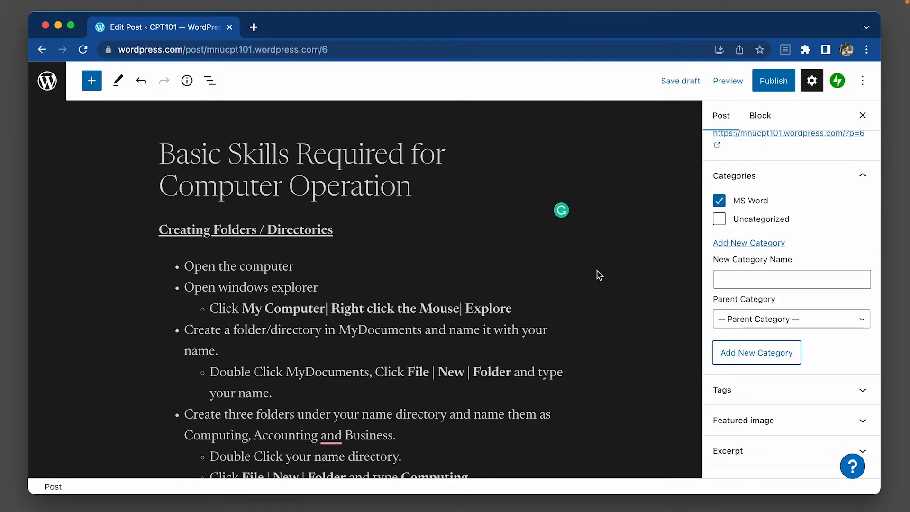
# Add the tags Word and Basics to the post.
pyautogui.scroll(-1, 748, 335)
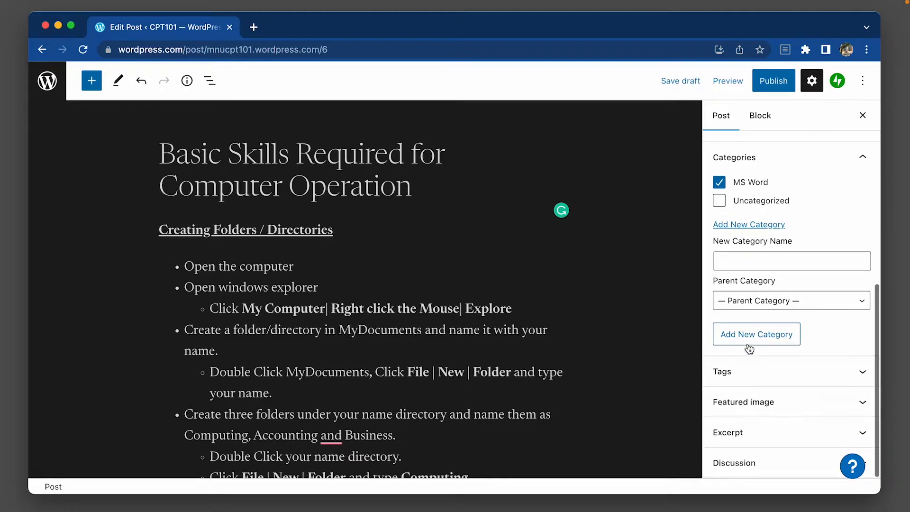
pyautogui.click(745, 378)
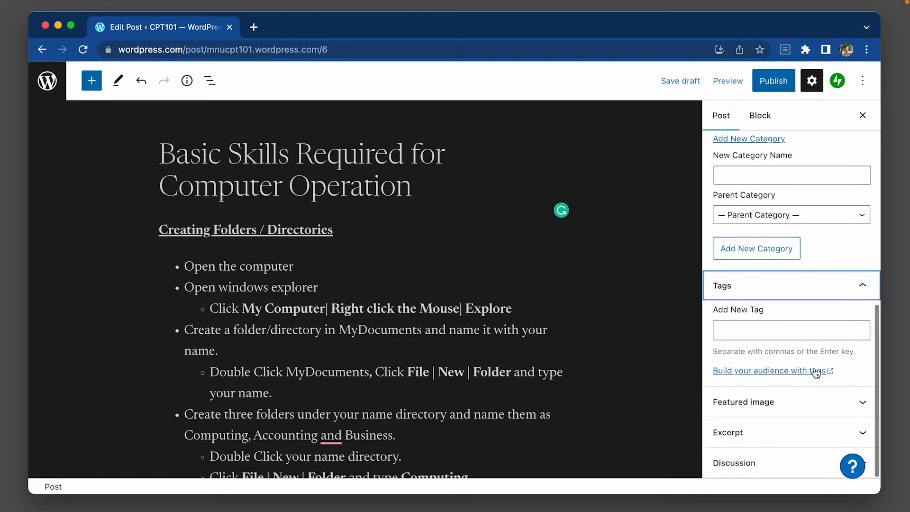
pyautogui.click(780, 334)
pyautogui.write('Word')
pyautogui.press('Return')
pyautogui.write('Basics')
pyautogui.press('Return')
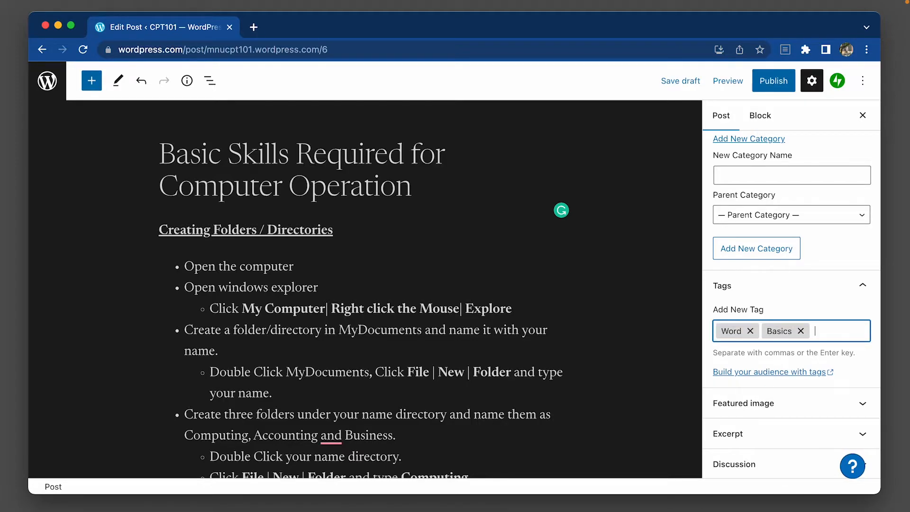
# Search Pexels Free Photos for "microsoft" and set the "Online Classes" letter-tile photo as the post's featured image.
pyautogui.click(746, 403)
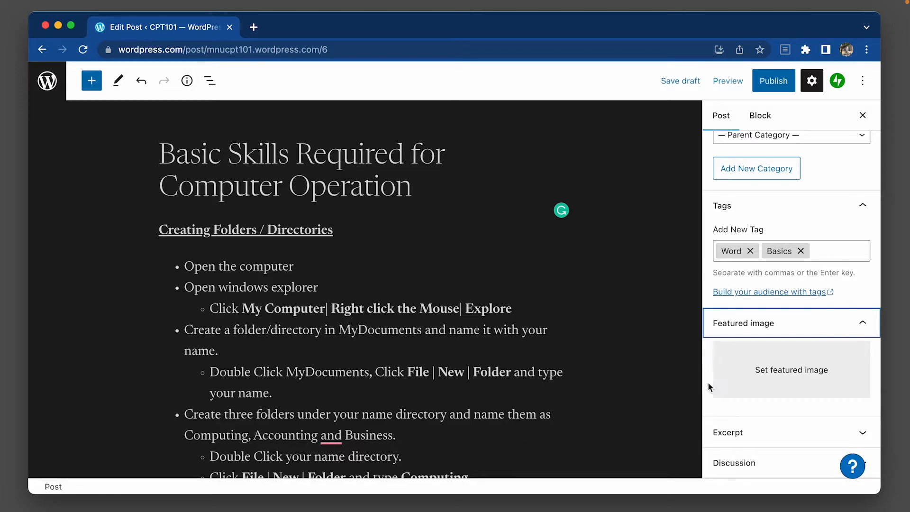
pyautogui.click(757, 373)
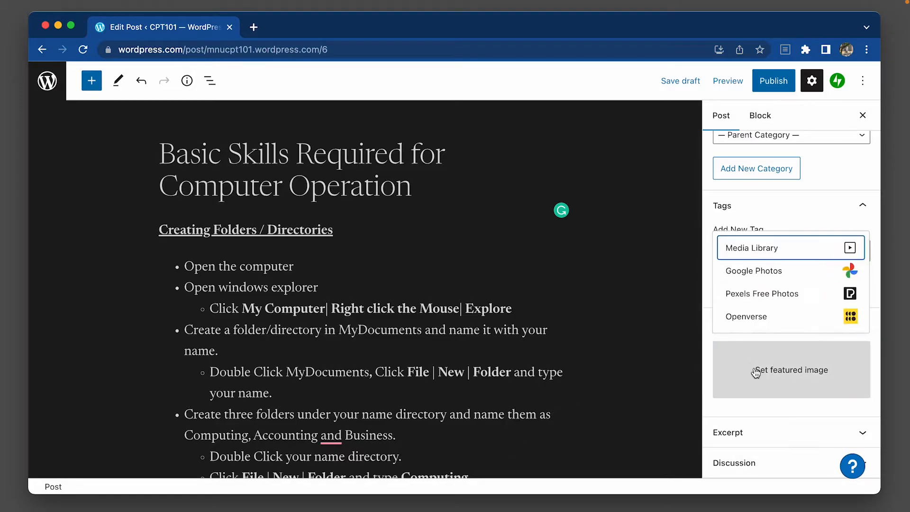
pyautogui.click(781, 297)
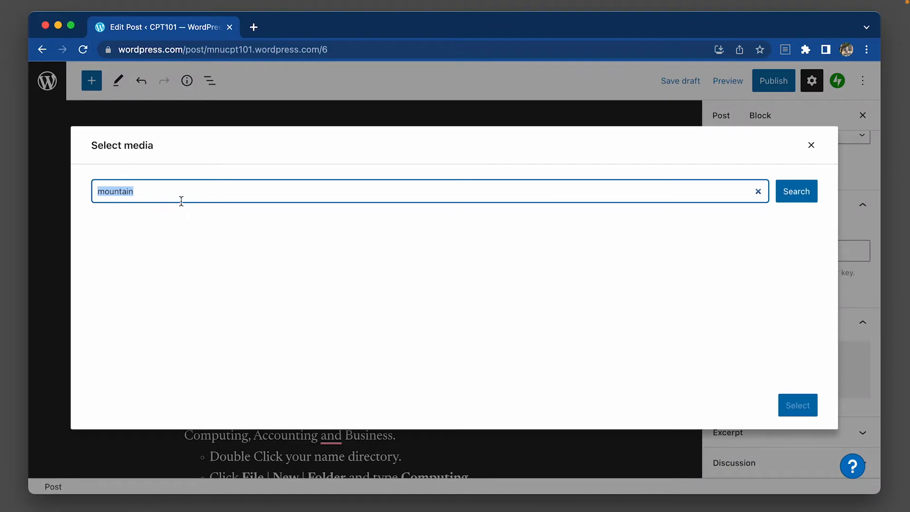
pyautogui.write('microsoft')
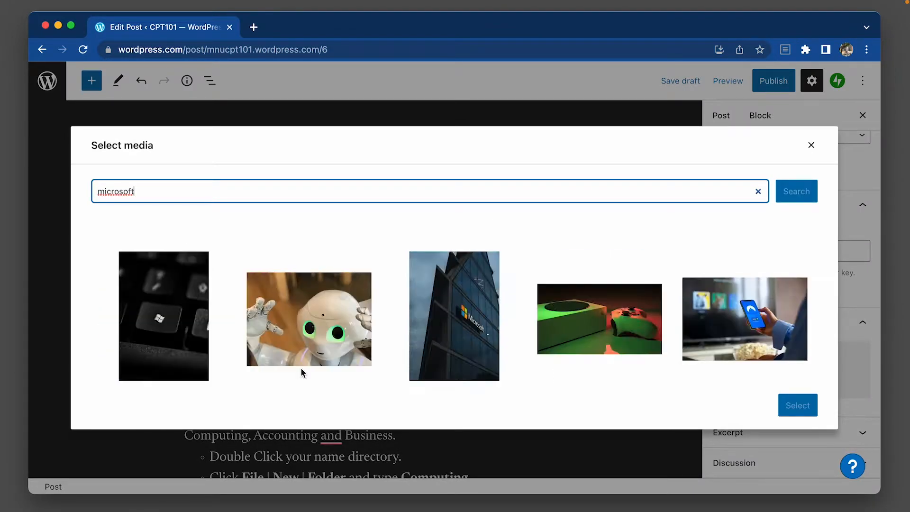
pyautogui.scroll(-4, 379, 377)
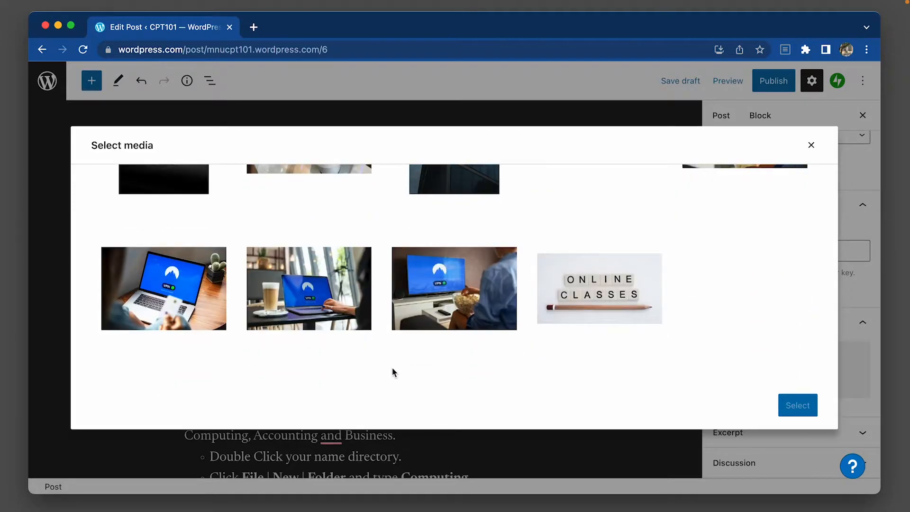
pyautogui.click(551, 294)
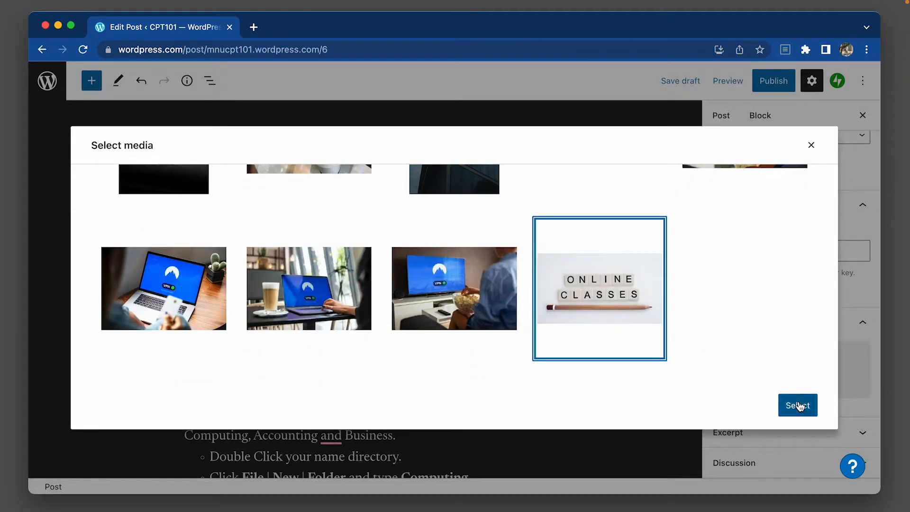
pyautogui.click(800, 406)
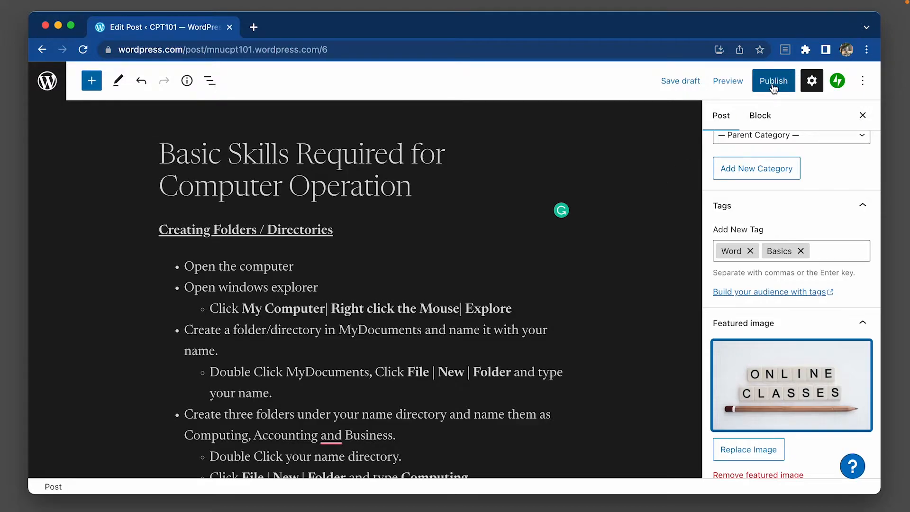
# Publish the post and look through it on the live site.
pyautogui.click(774, 83)
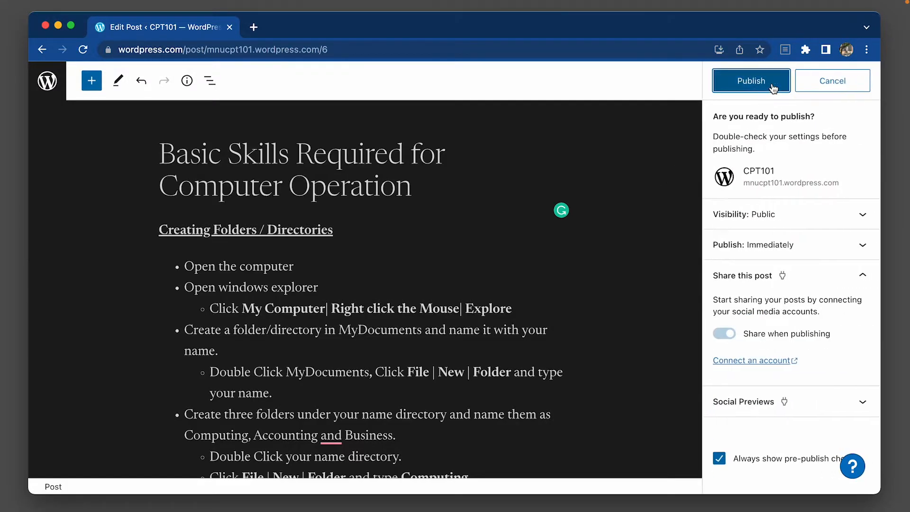
pyautogui.click(773, 88)
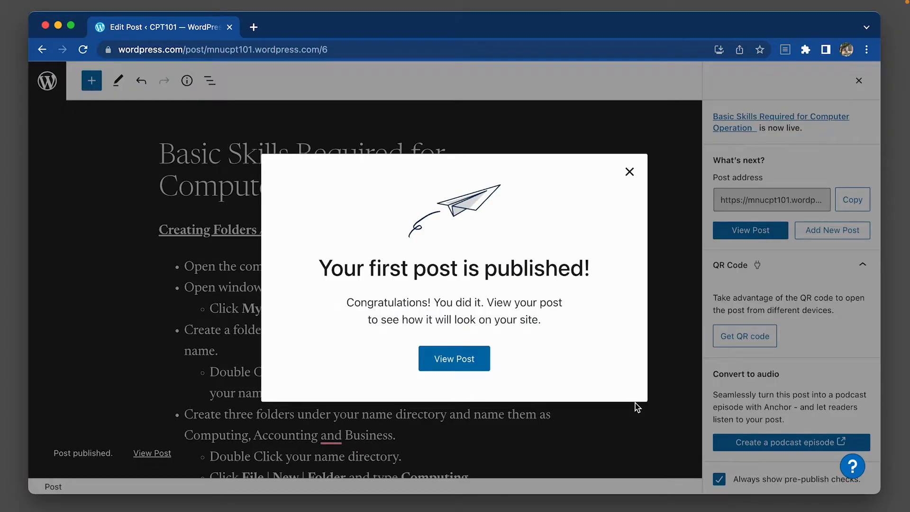
pyautogui.click(457, 365)
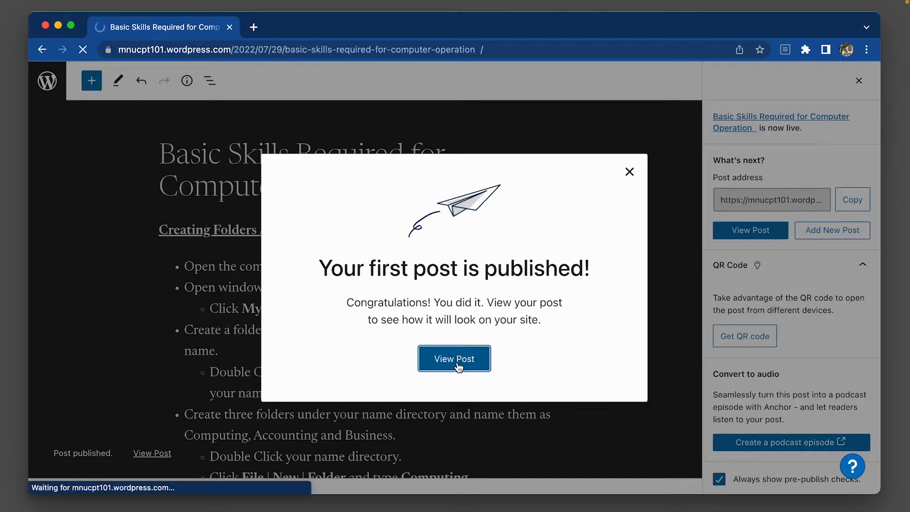
pyautogui.scroll(-10, 458, 366)
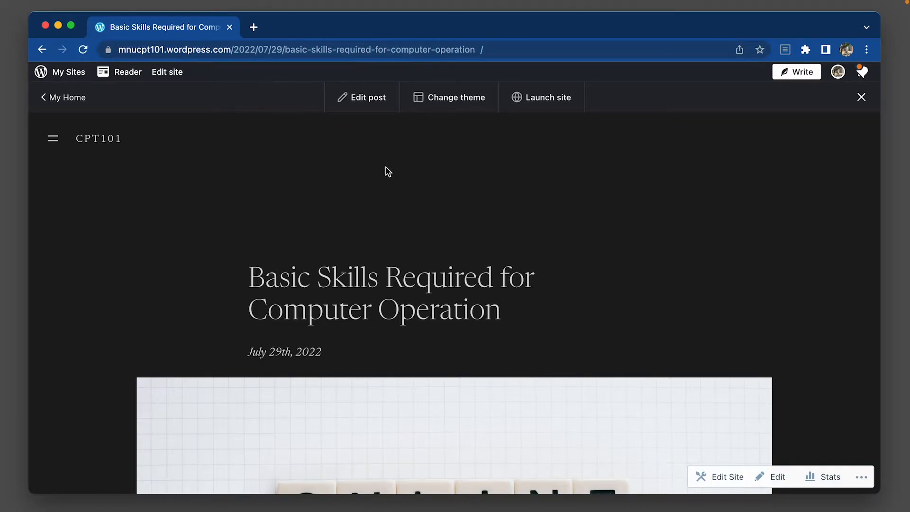
pyautogui.scroll(-1, 404, 189)
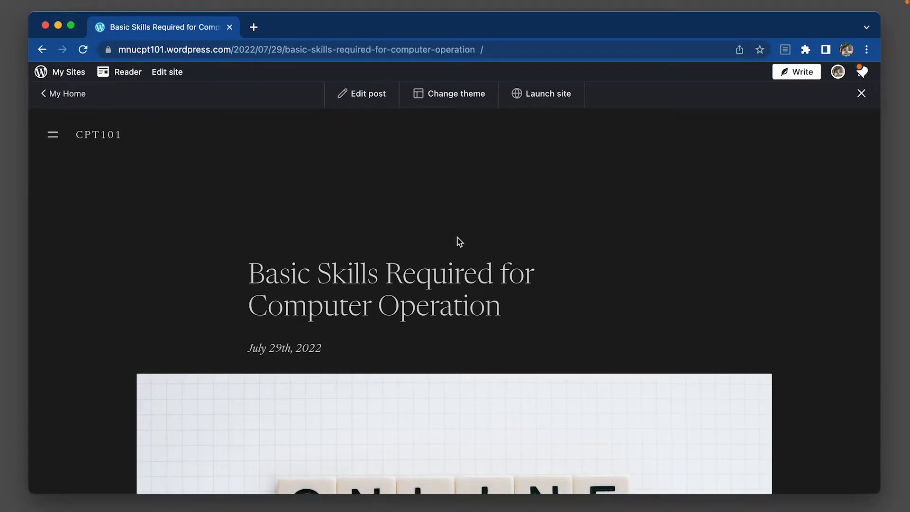
pyautogui.scroll(-10, 460, 241)
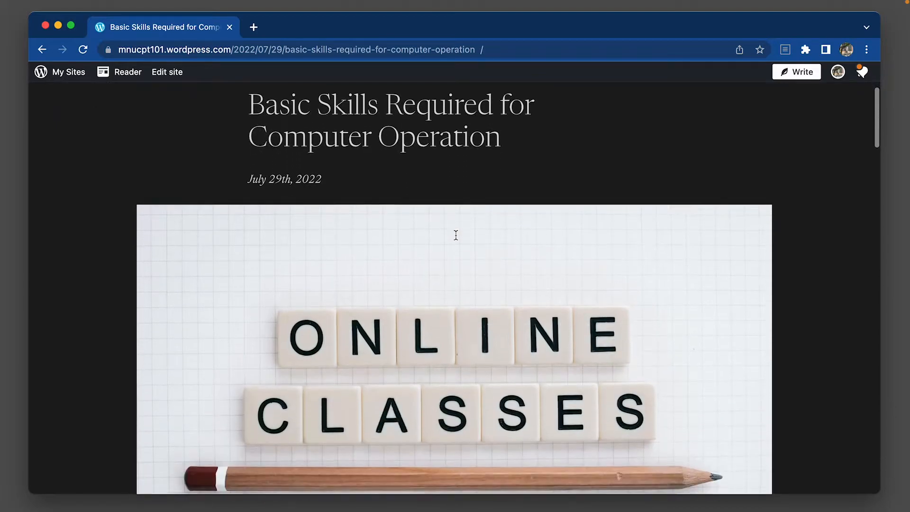
pyautogui.scroll(-20, 457, 234)
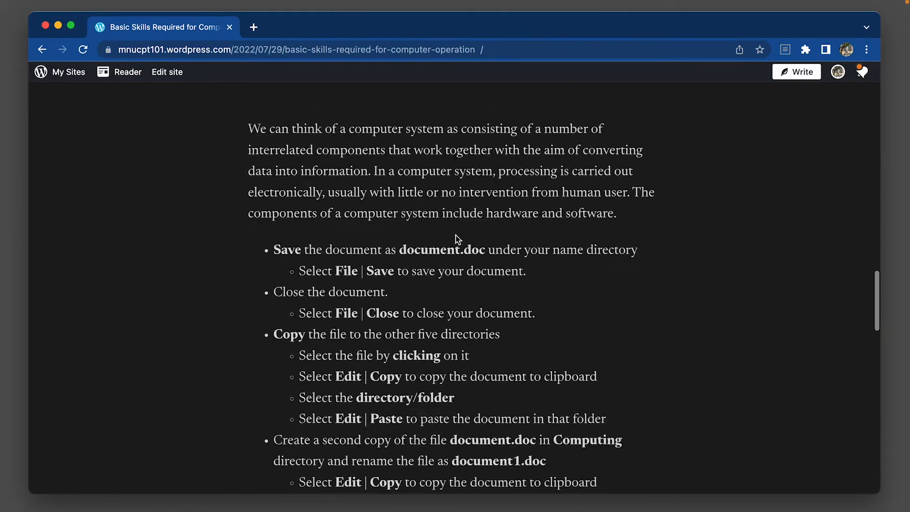
pyautogui.scroll(-10, 455, 234)
pyautogui.scroll(20, 455, 234)
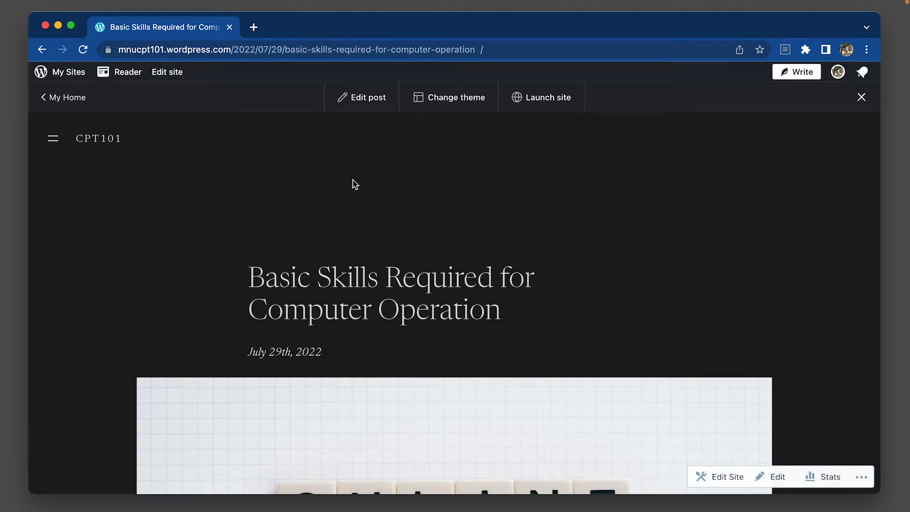
# Reopen the published post for editing and replace its MS Word category with a new category named Computer Basics.
pyautogui.click(370, 96)
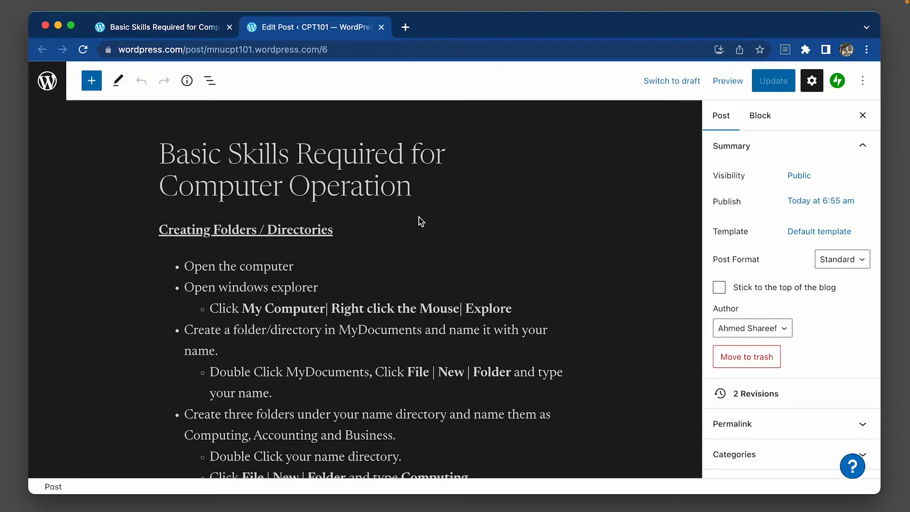
pyautogui.scroll(-1, 664, 379)
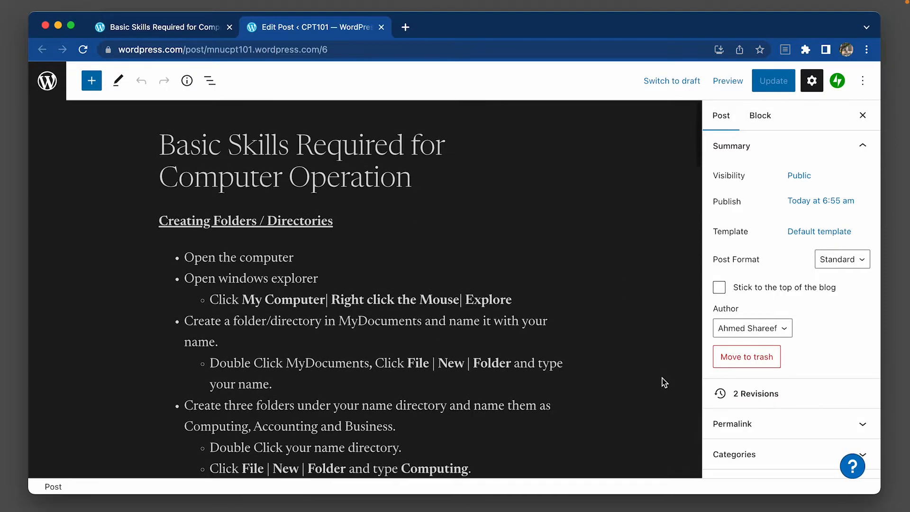
pyautogui.scroll(1, 664, 379)
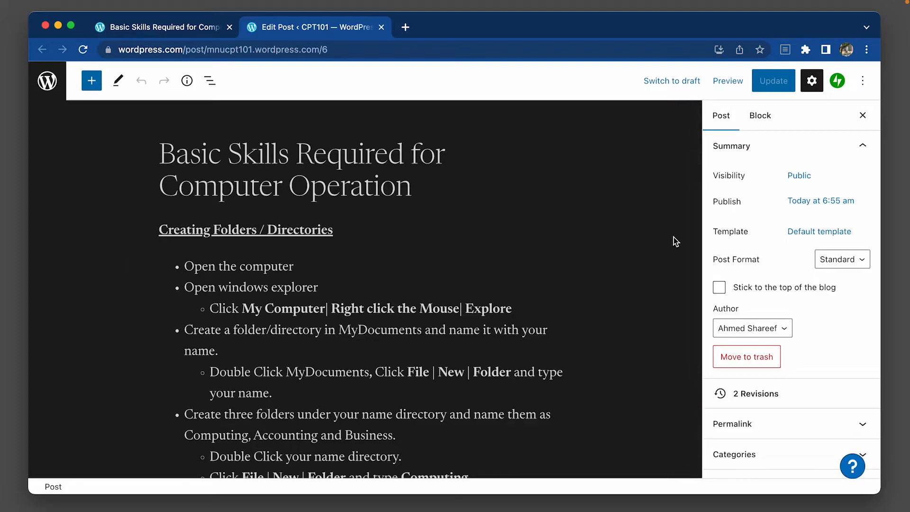
pyautogui.scroll(-5, 768, 241)
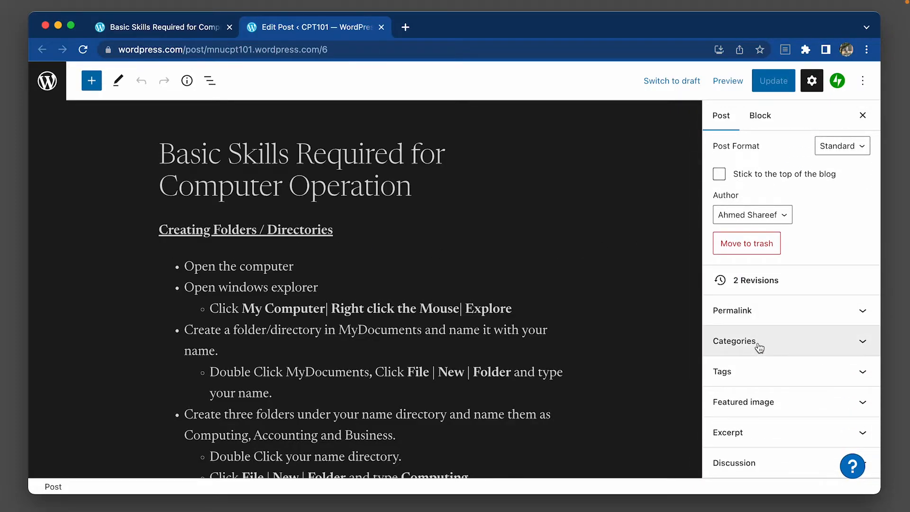
pyautogui.click(759, 348)
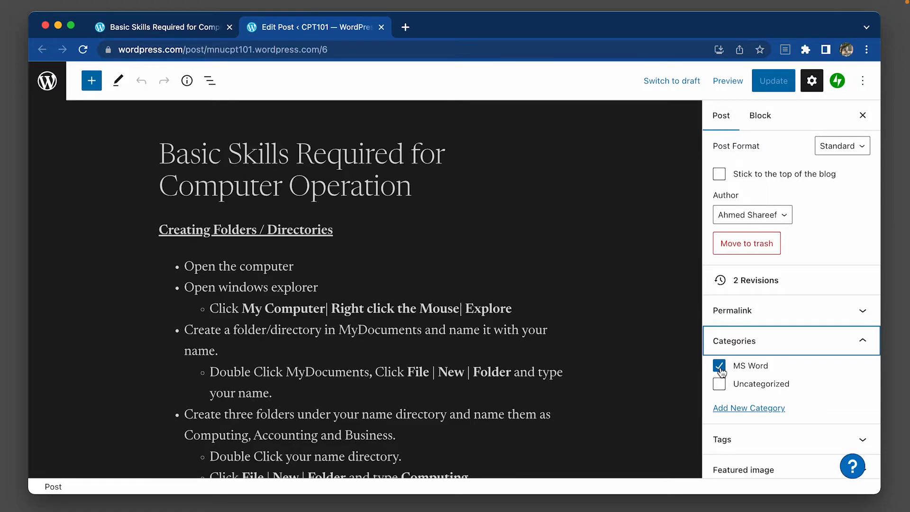
pyautogui.click(719, 366)
pyautogui.click(754, 409)
pyautogui.click(780, 441)
pyautogui.write('Computer Basics')
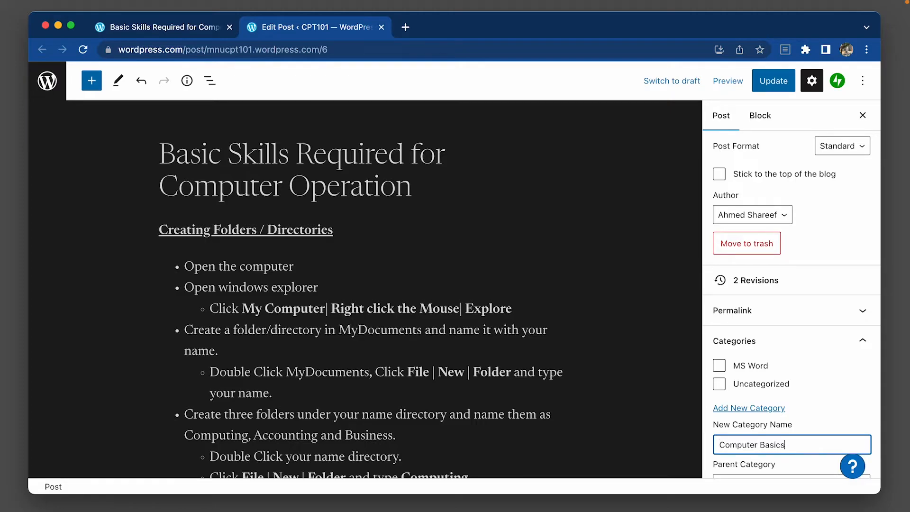
pyautogui.press('Return')
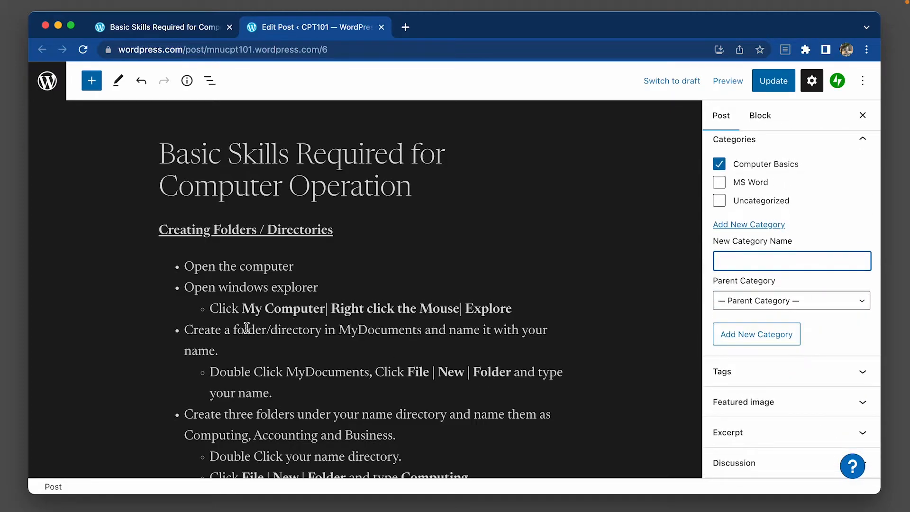
# Delete the "Creating Folders / Directories" heading from the start of the post body.
pyautogui.tripleClick(200, 233)
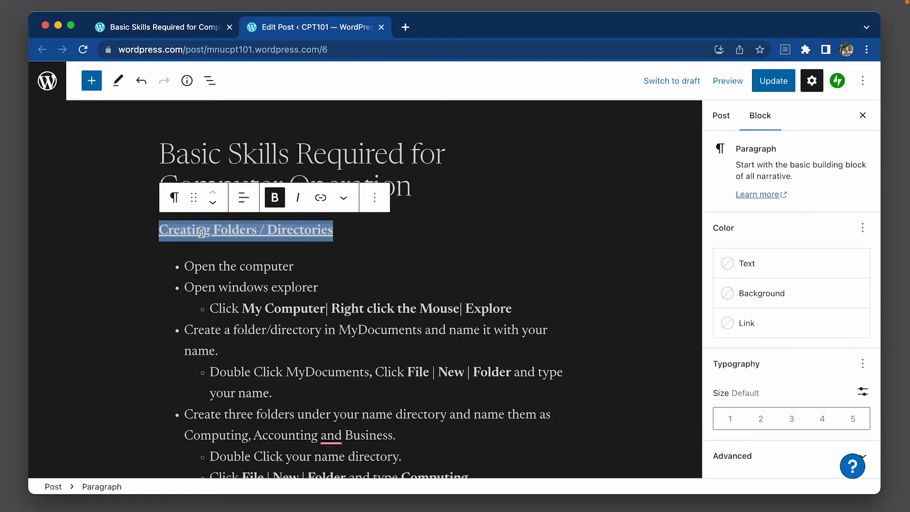
pyautogui.press('BackSpace')
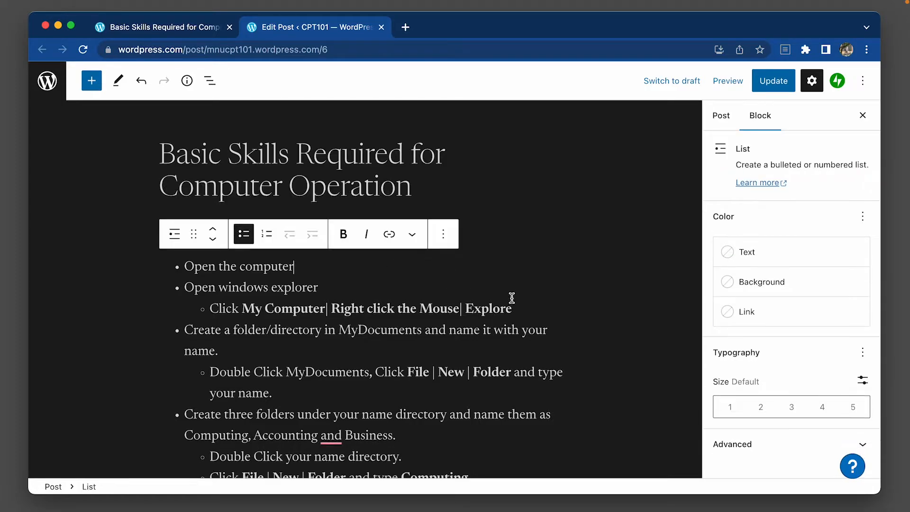
# Update the published post with the category and body changes and look through it on the live site.
pyautogui.click(774, 81)
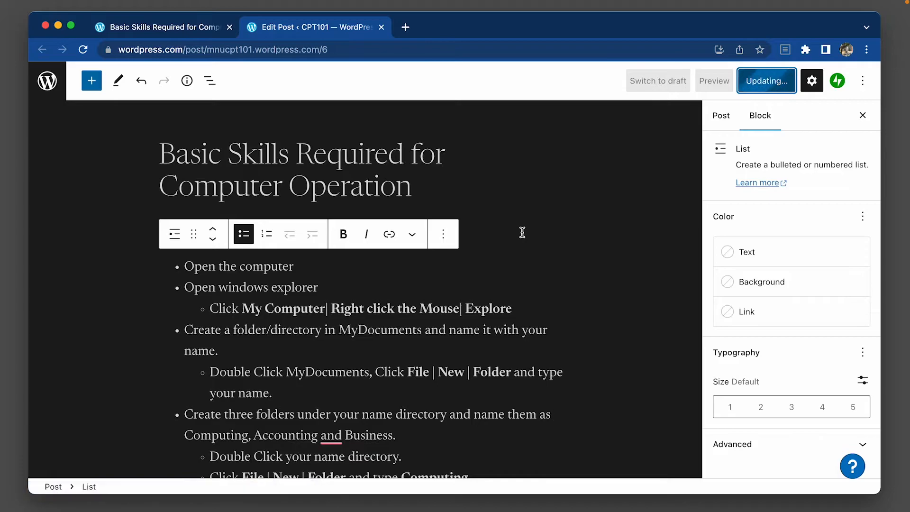
pyautogui.click(146, 454)
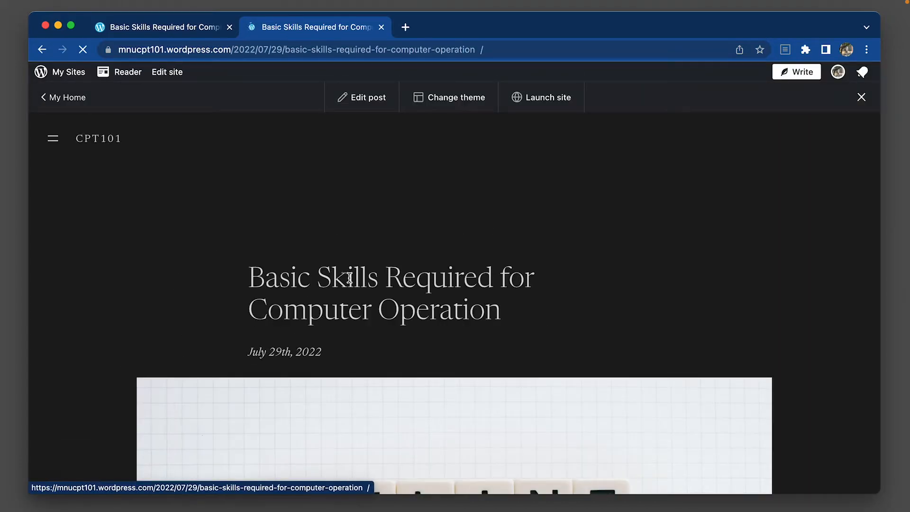
pyautogui.scroll(-8, 347, 275)
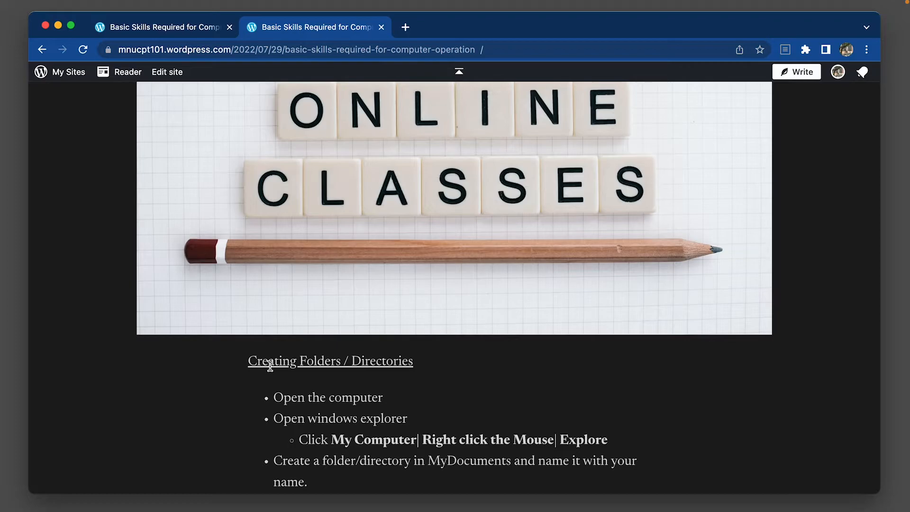
pyautogui.scroll(-20, 294, 366)
pyautogui.scroll(-15, 294, 367)
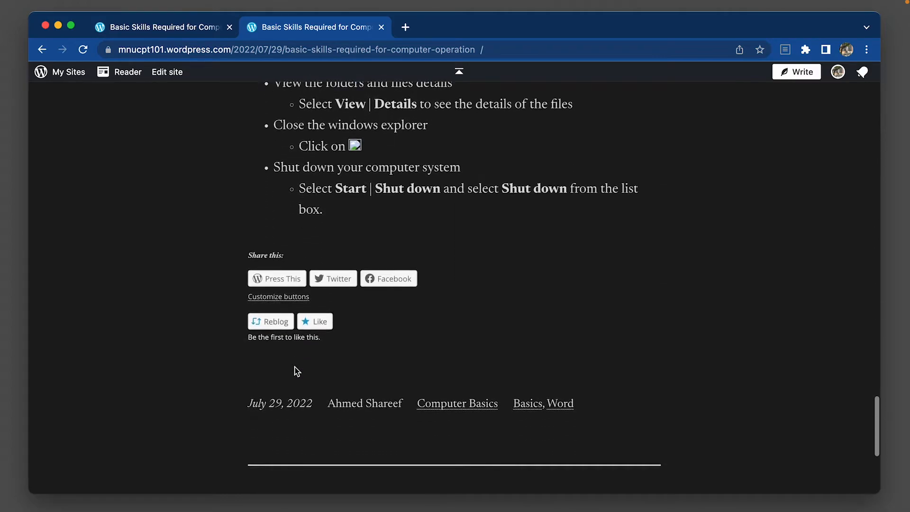
pyautogui.scroll(-5, 294, 371)
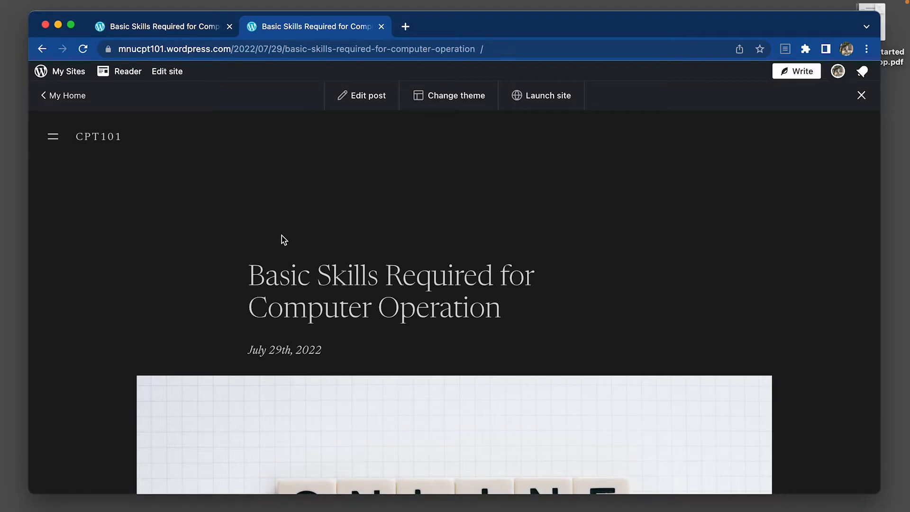
# Start a new post titled "Photoshop Lesson 1" with the paragraph "Please open the given file and follow the instructions in it.".
pyautogui.click(794, 72)
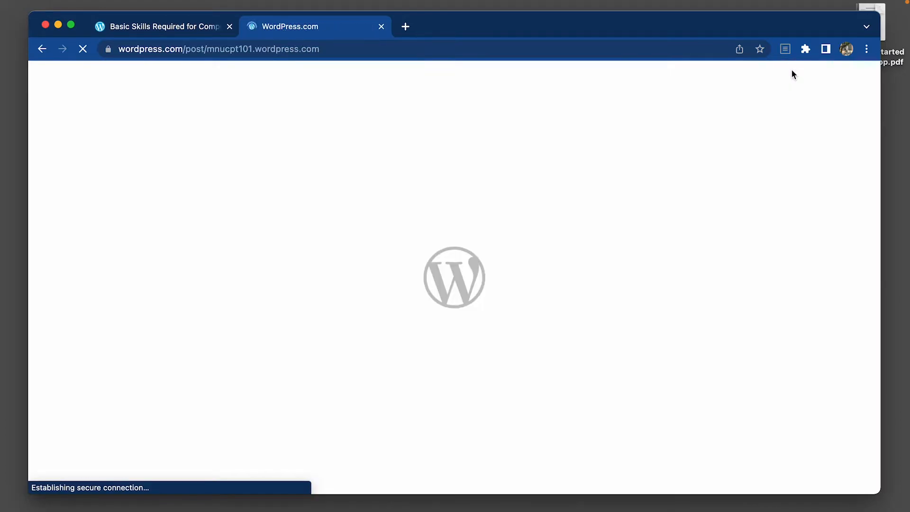
pyautogui.write('Photoshop Lesson 1')
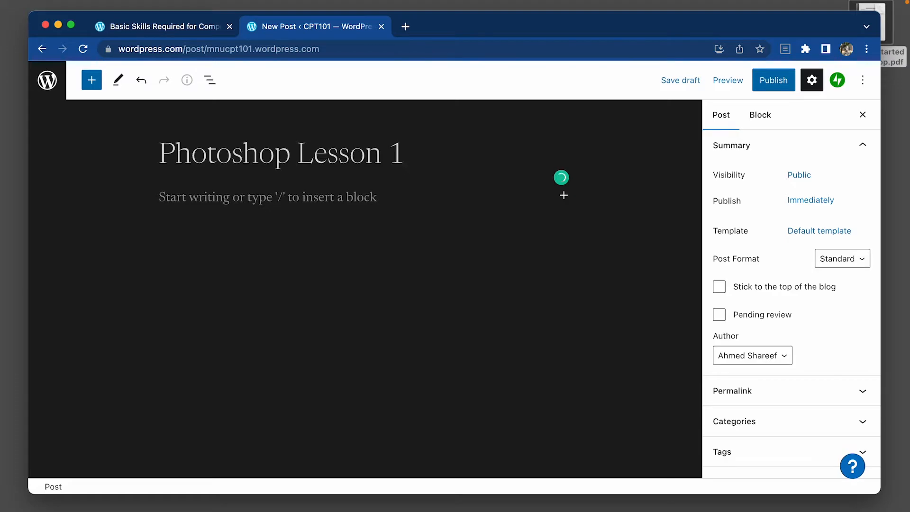
pyautogui.press('Return')
pyautogui.write('Please open the')
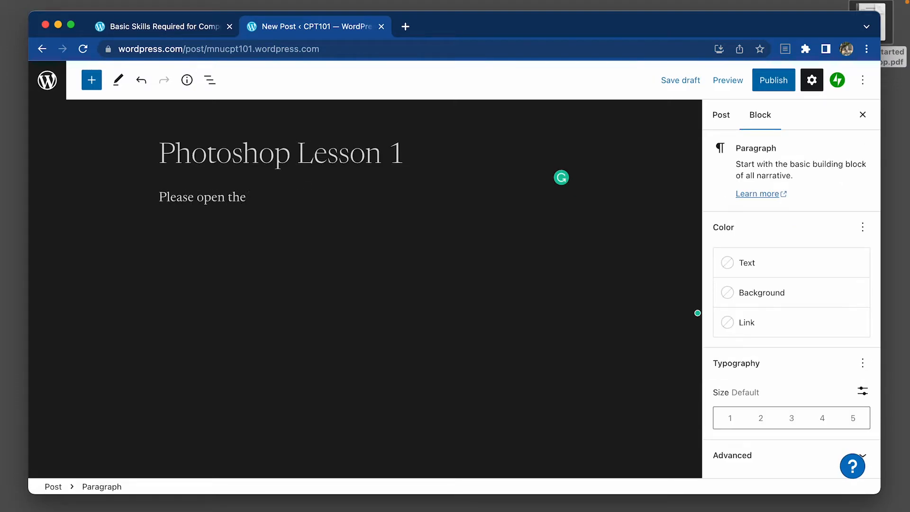
pyautogui.write(' given file and follo')
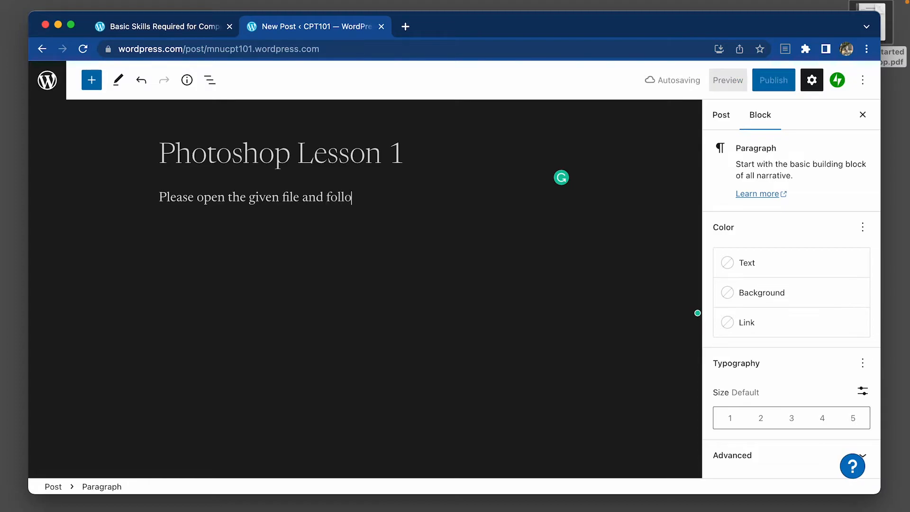
pyautogui.write('w the ins')
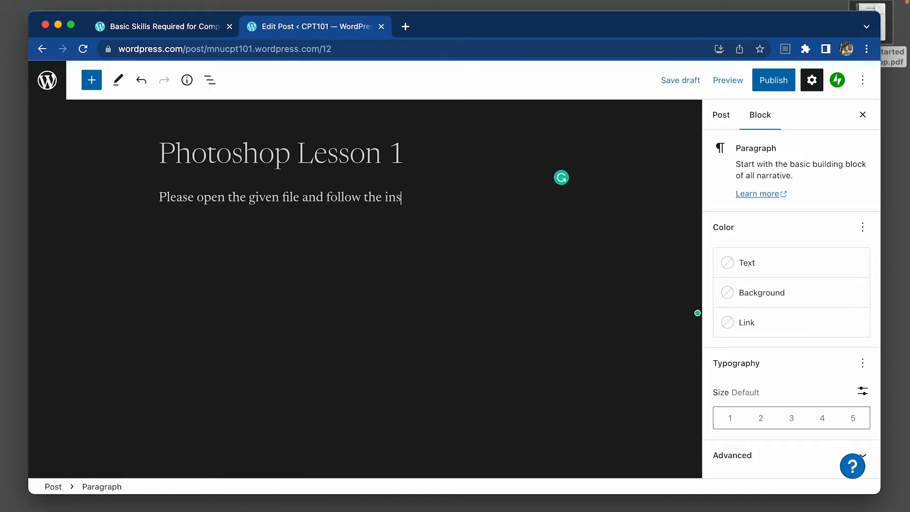
pyautogui.write('tructions in it.')
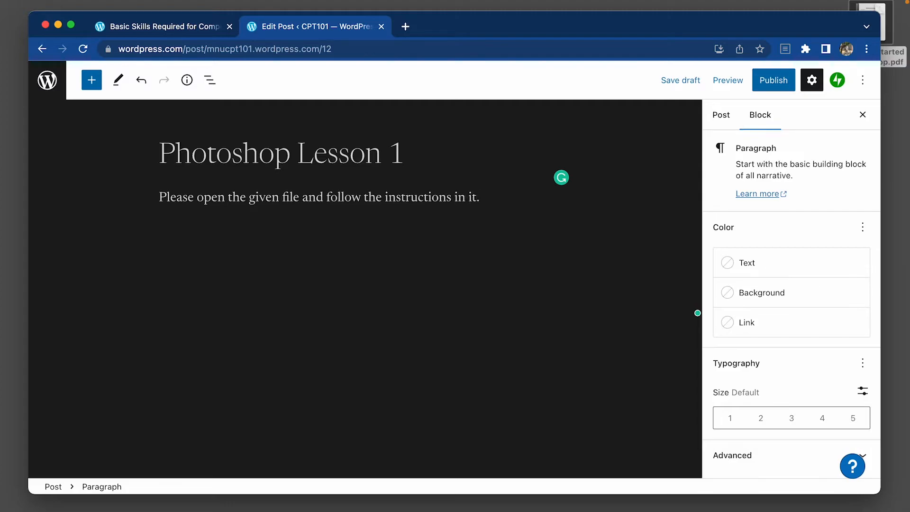
# Insert a File block below the paragraph and upload "1. Getting Started in Photoshop.pdf" from the Desktop into it.
pyautogui.press('Return')
pyautogui.write('/')
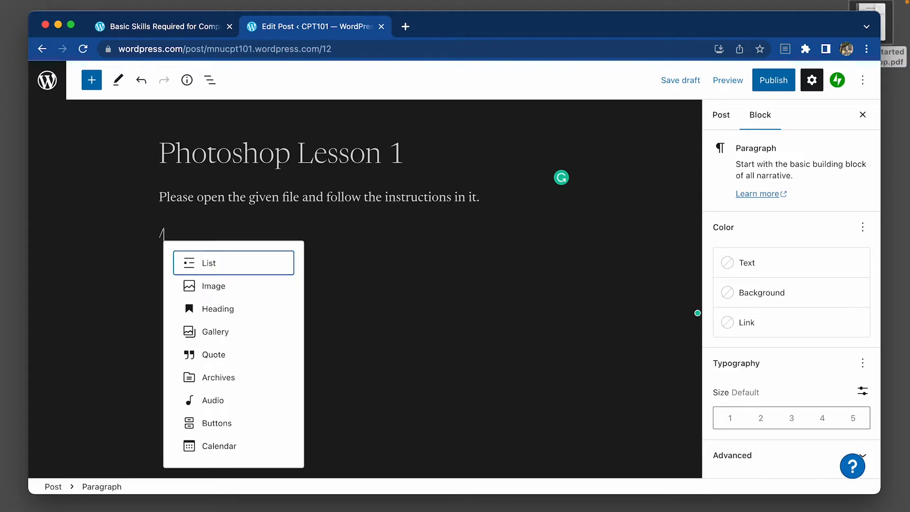
pyautogui.write('f')
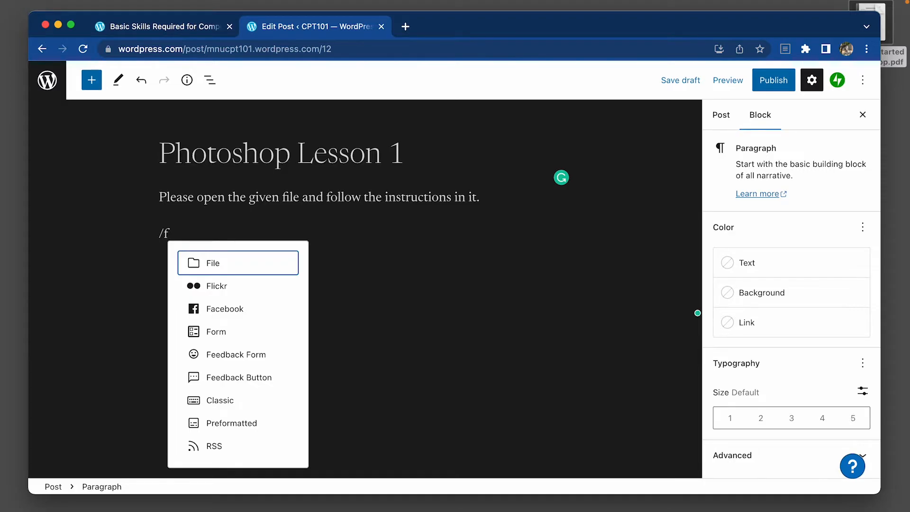
pyautogui.click(221, 264)
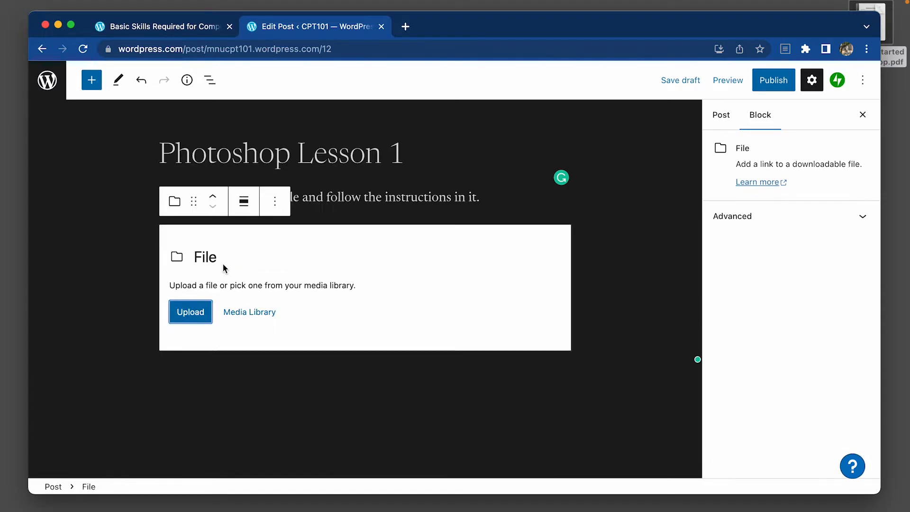
pyautogui.click(185, 314)
pyautogui.doubleClick(346, 153)
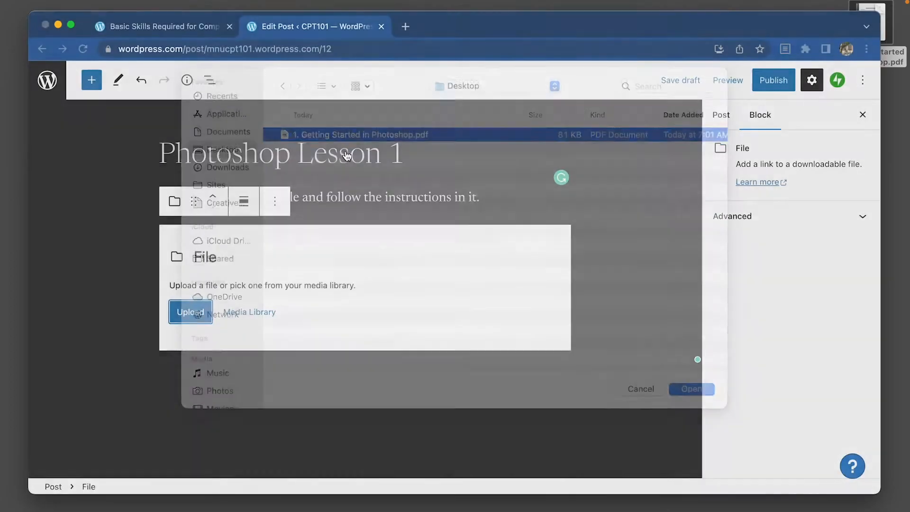
pyautogui.click(394, 198)
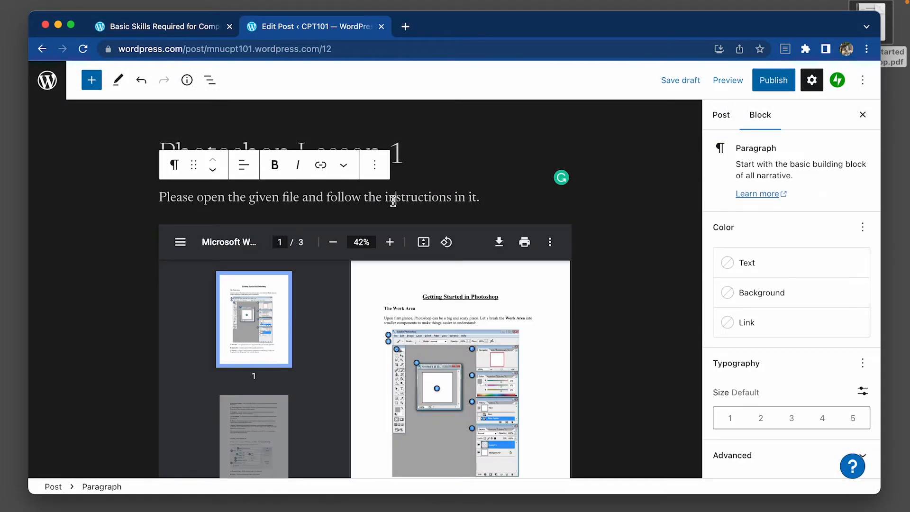
# Turn off the inline embed and the download button of the PDF's File block, and try its open-in-new-tab option.
pyautogui.click(389, 243)
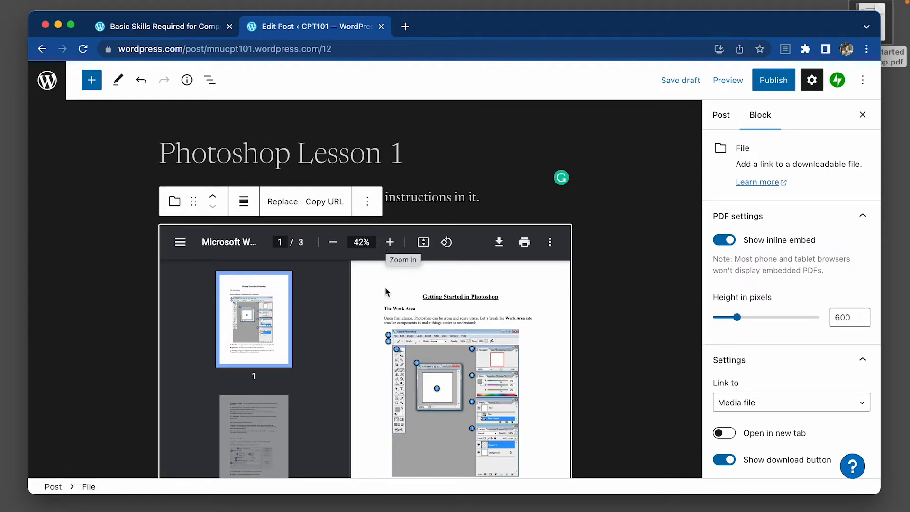
pyautogui.click(729, 242)
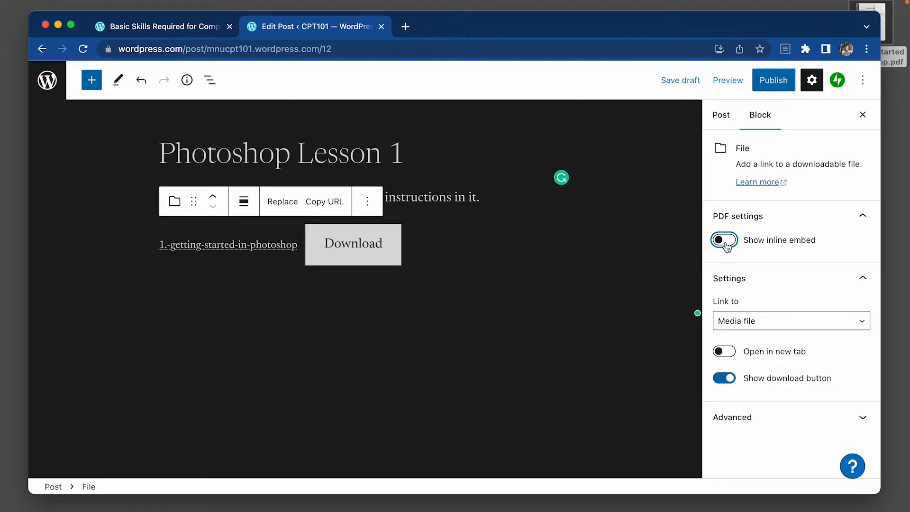
pyautogui.click(630, 248)
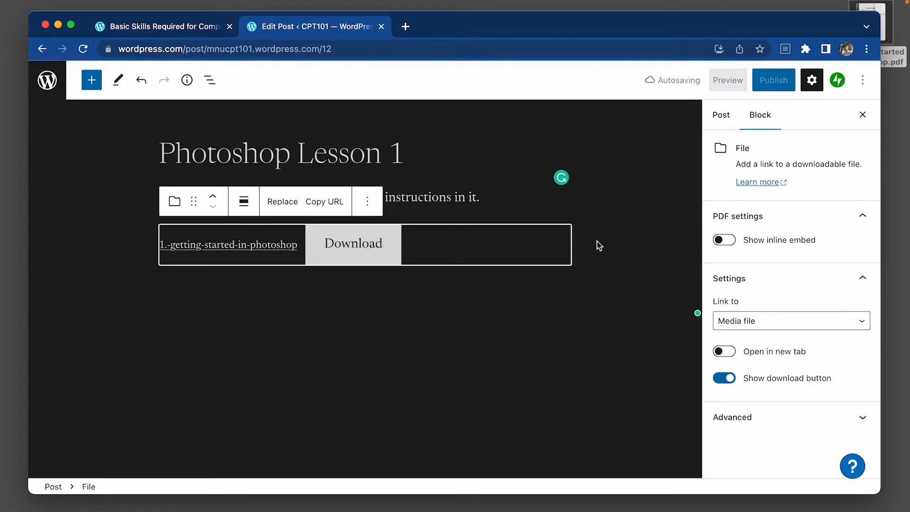
pyautogui.click(730, 381)
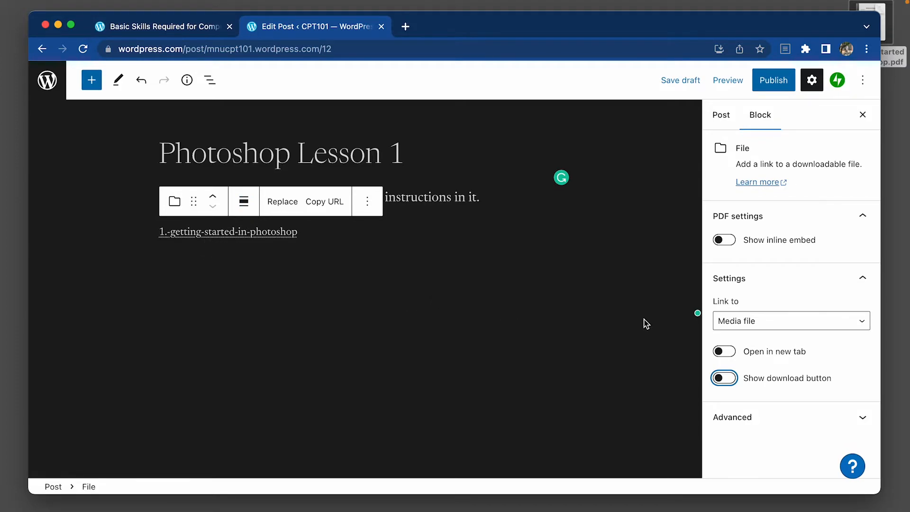
pyautogui.click(720, 353)
pyautogui.click(719, 352)
pyautogui.click(413, 231)
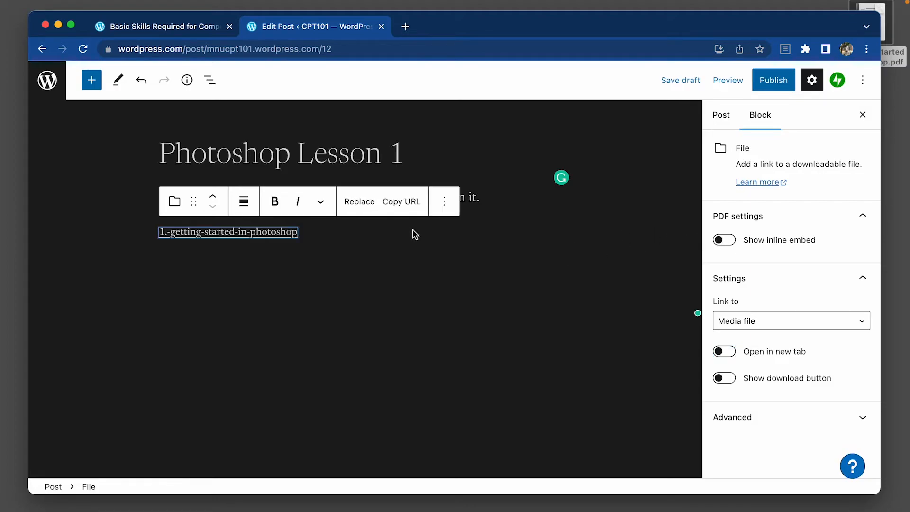
# Delete the File block holding the getting-started-in-photoshop link from the post.
pyautogui.click(444, 203)
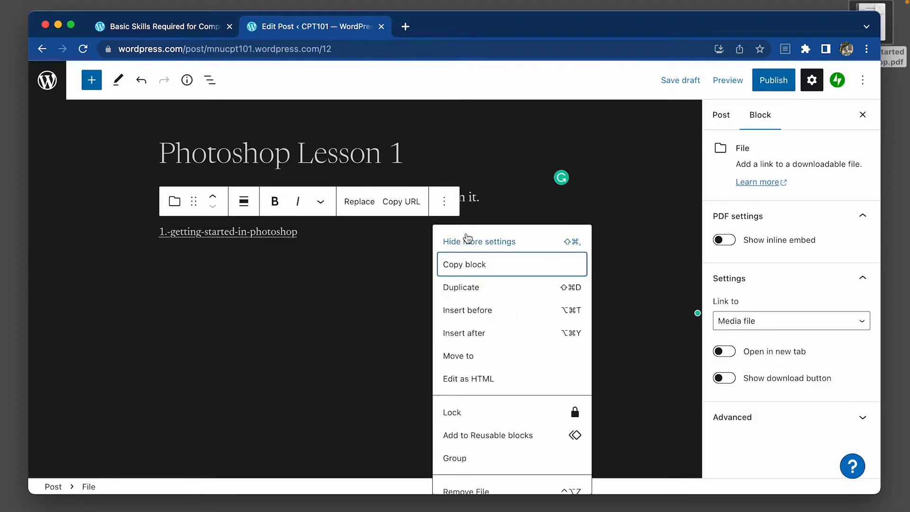
pyautogui.click(337, 232)
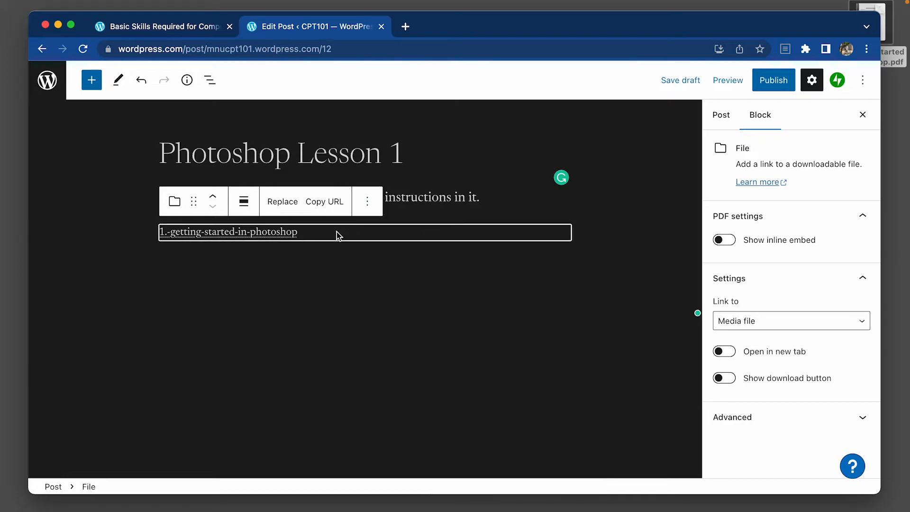
pyautogui.press('BackSpace')
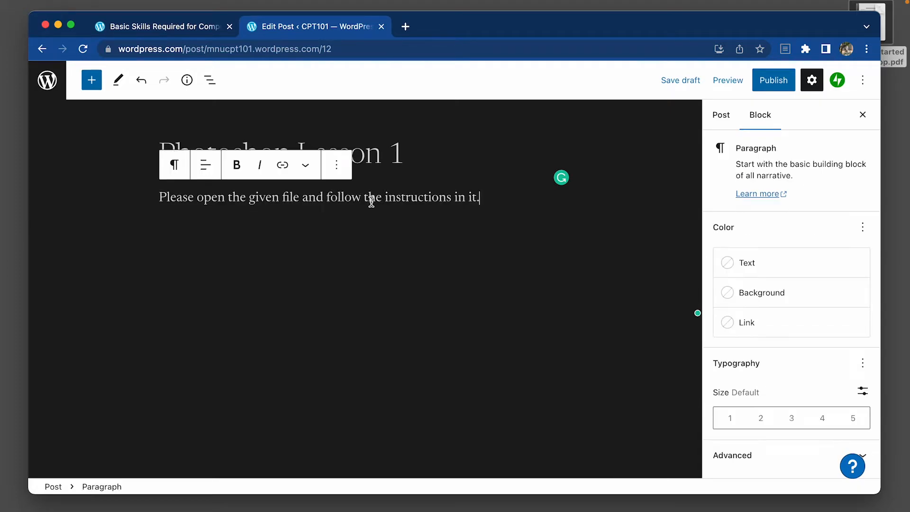
# Look up the gallery block types for a new block below the paragraph.
pyautogui.press('Return')
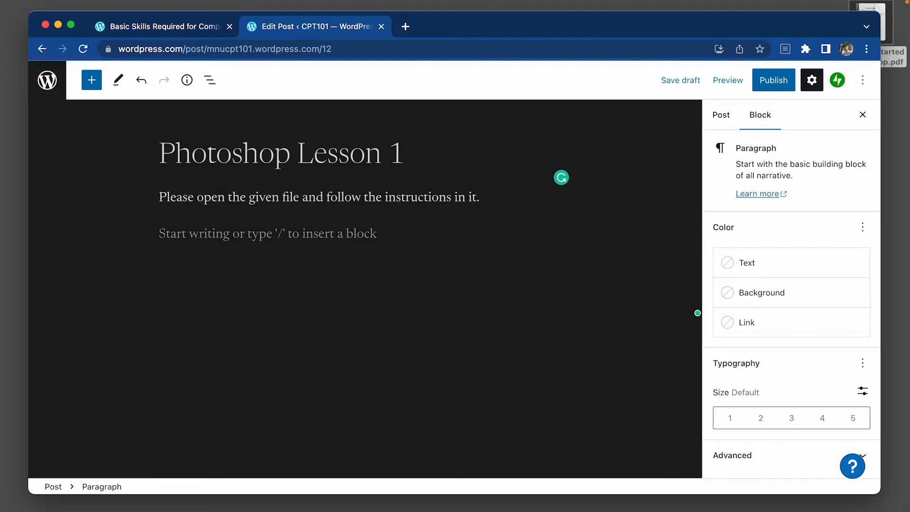
pyautogui.write('/')
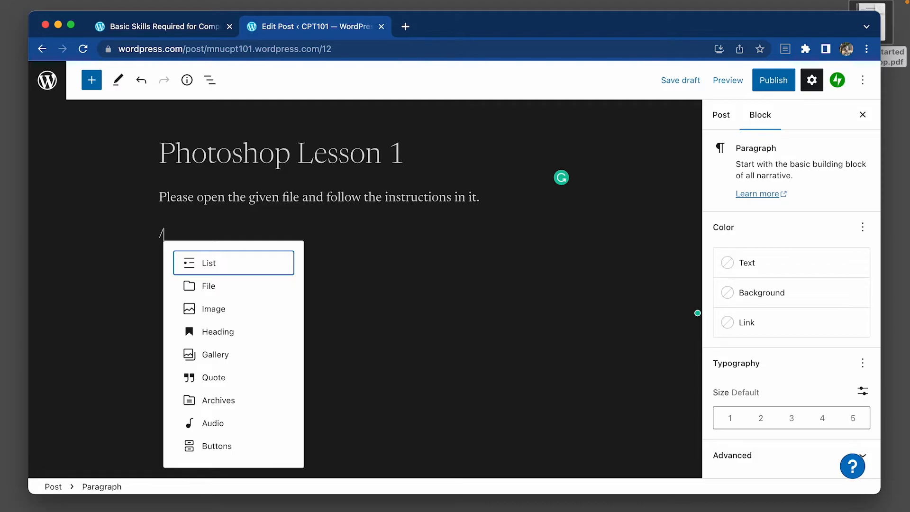
pyautogui.write('galle')
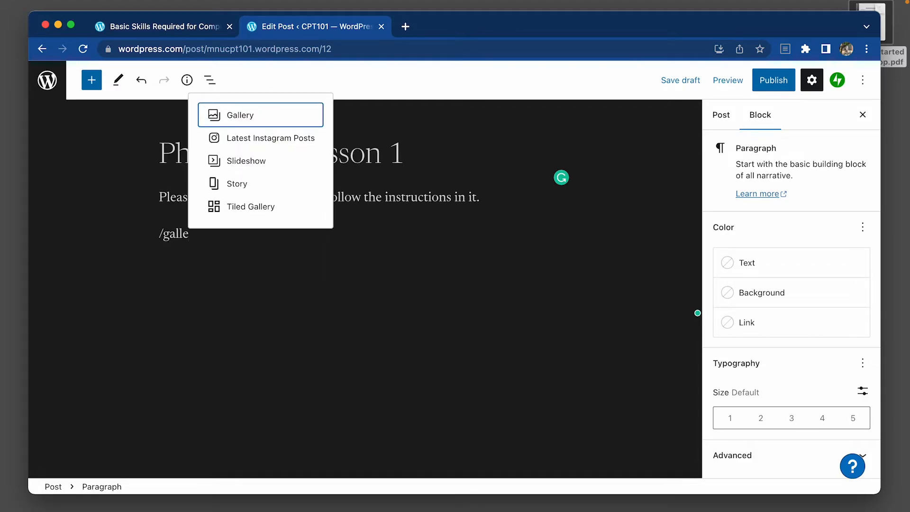
pyautogui.press('BackSpace')
pyautogui.press('BackSpace')
pyautogui.press('BackSpace')
pyautogui.press('BackSpace')
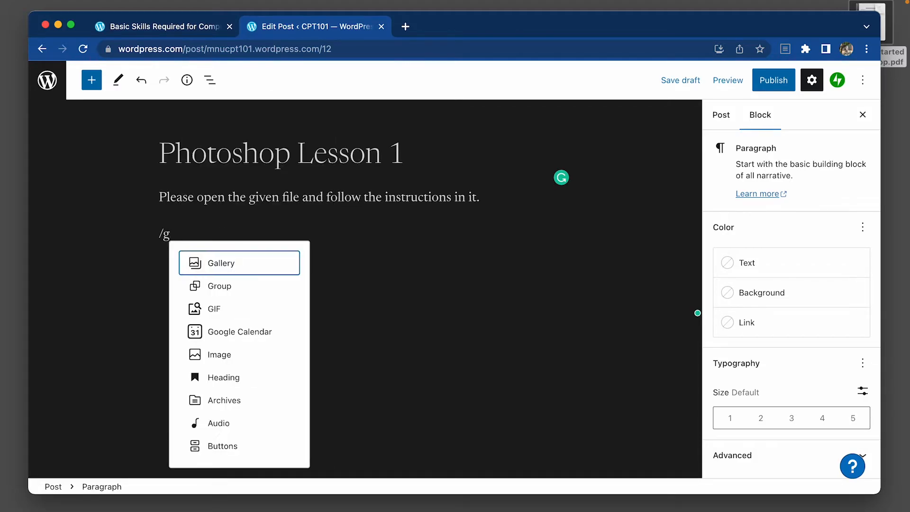
# Insert a File block on the new line and upload "1. Getting Started in Photoshop.pdf" from the Desktop.
pyautogui.write('fil')
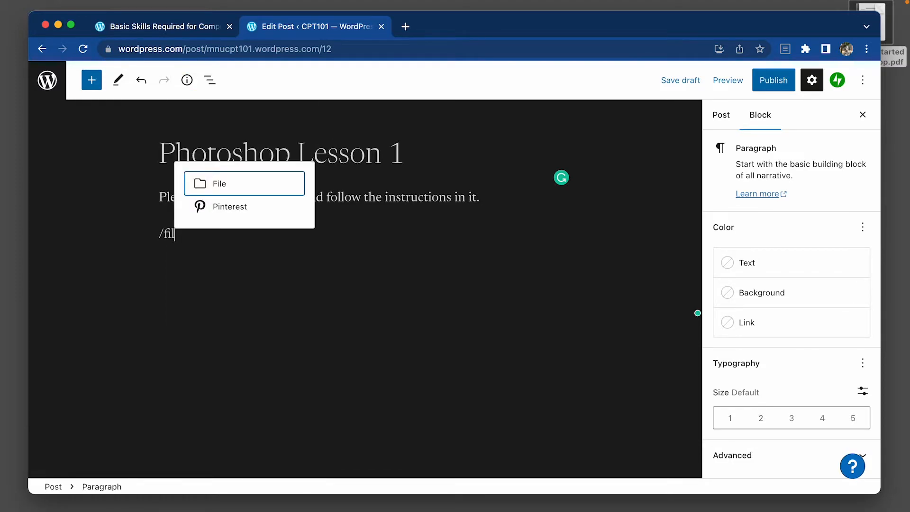
pyautogui.click(231, 186)
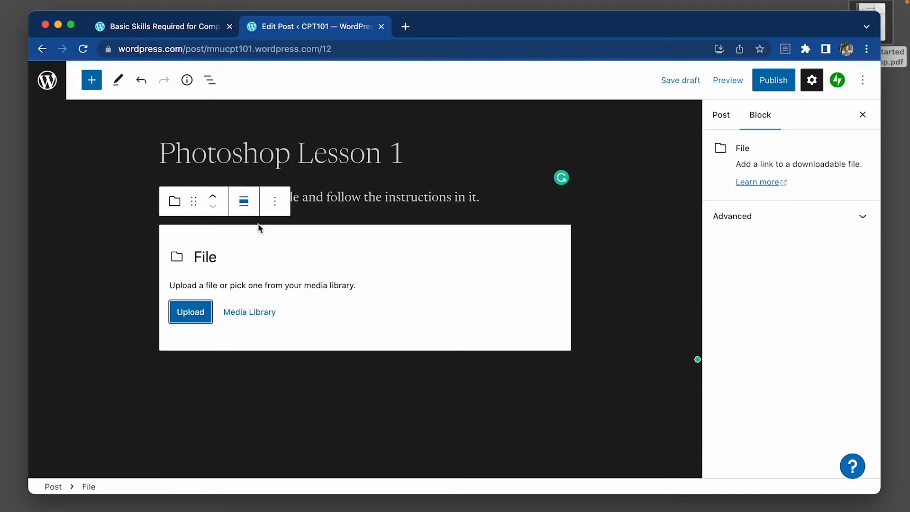
pyautogui.click(197, 322)
pyautogui.doubleClick(368, 150)
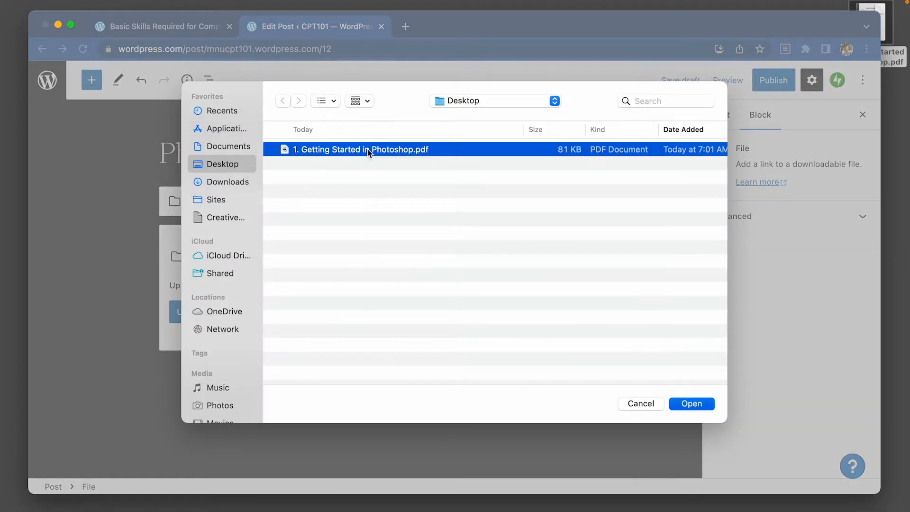
# Create a new category named Adobe Photoshop for the Photoshop Lesson 1 post, without a parent category.
pyautogui.scroll(-5, 824, 309)
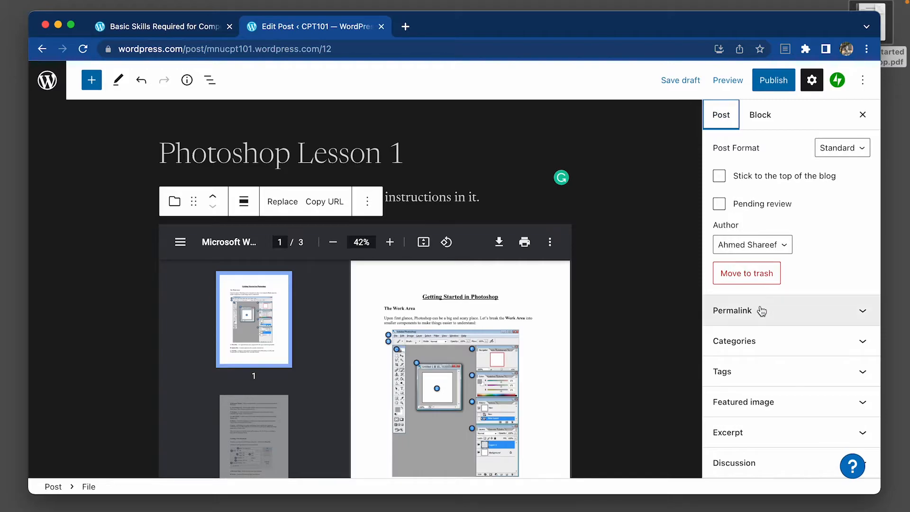
pyautogui.click(777, 352)
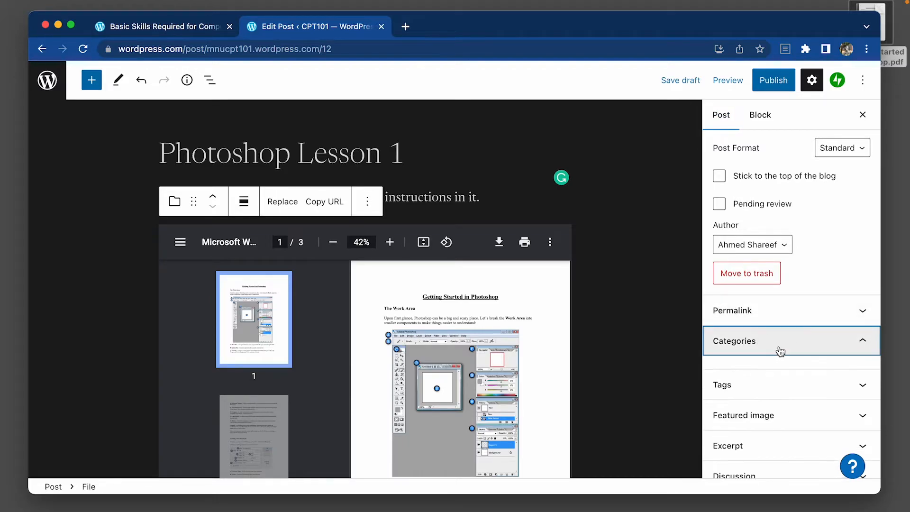
pyautogui.scroll(-3, 781, 352)
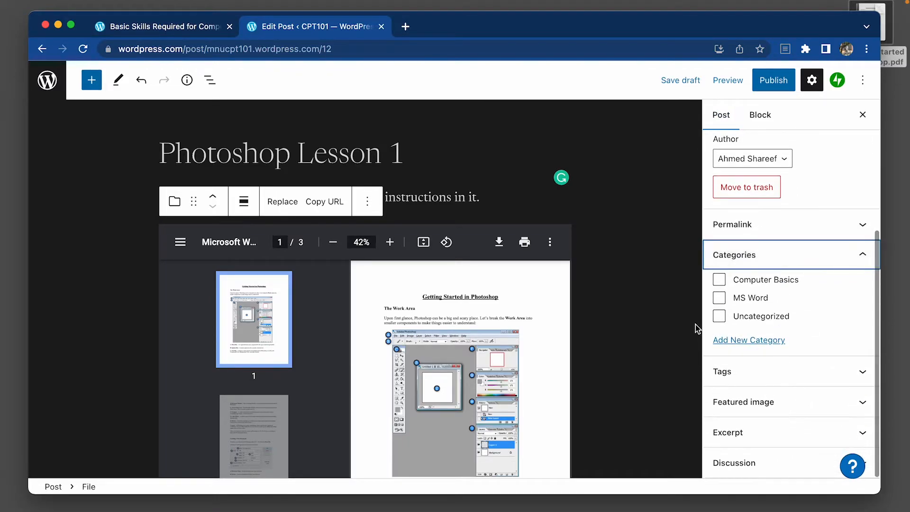
pyautogui.click(741, 341)
pyautogui.click(749, 377)
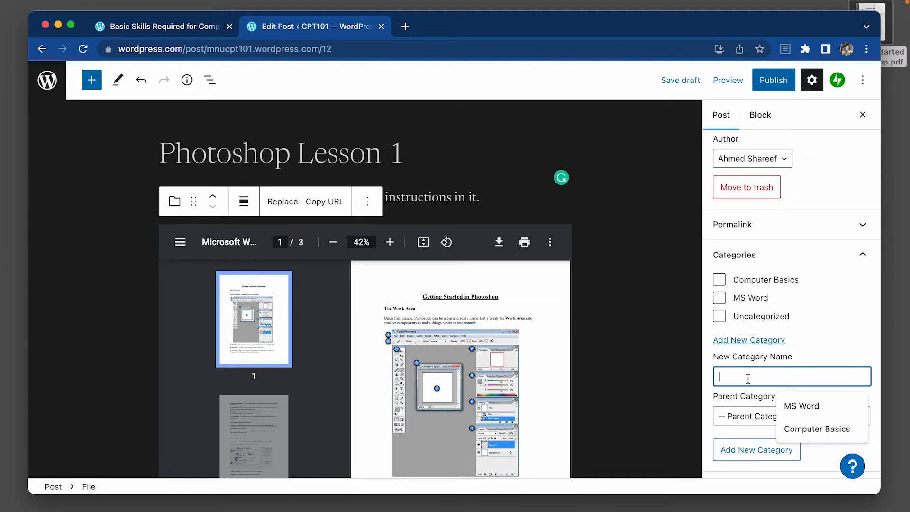
pyautogui.click(744, 383)
pyautogui.write('j')
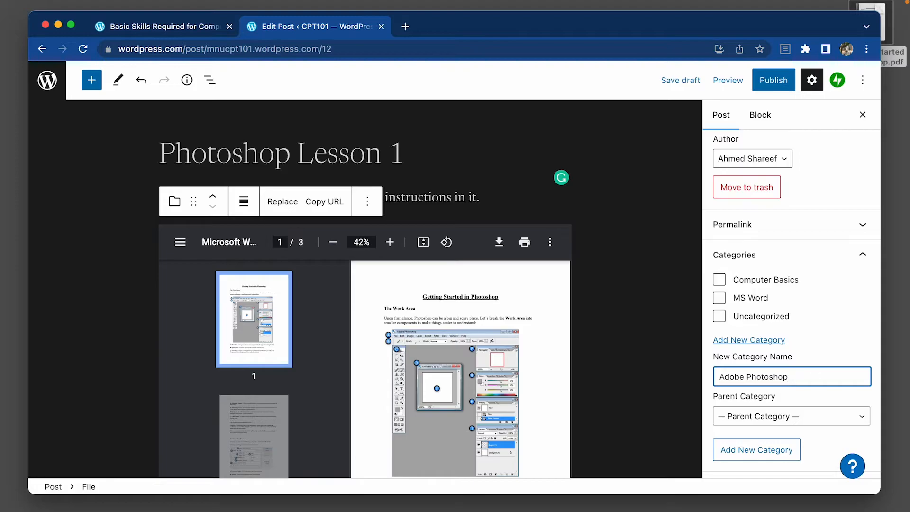
pyautogui.click(758, 458)
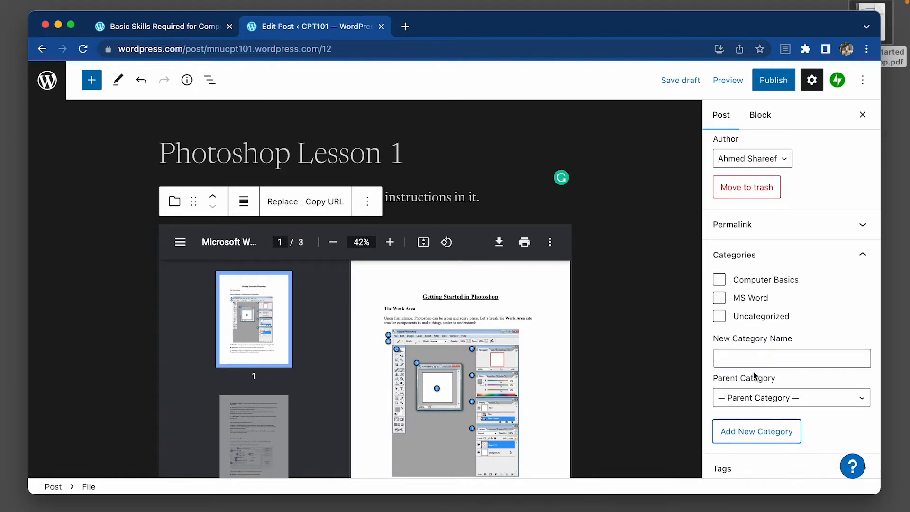
pyautogui.scroll(-3, 757, 377)
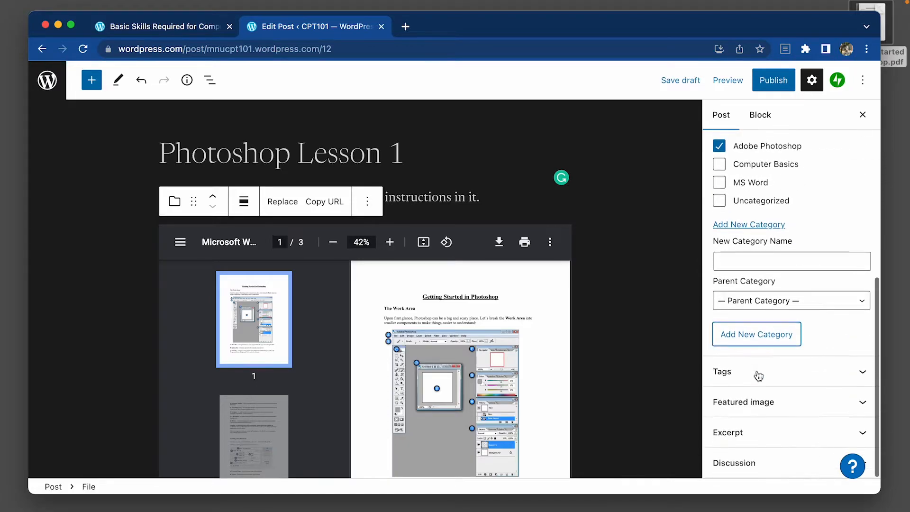
# Open the post's featured image setting and show its image source choices.
pyautogui.click(766, 401)
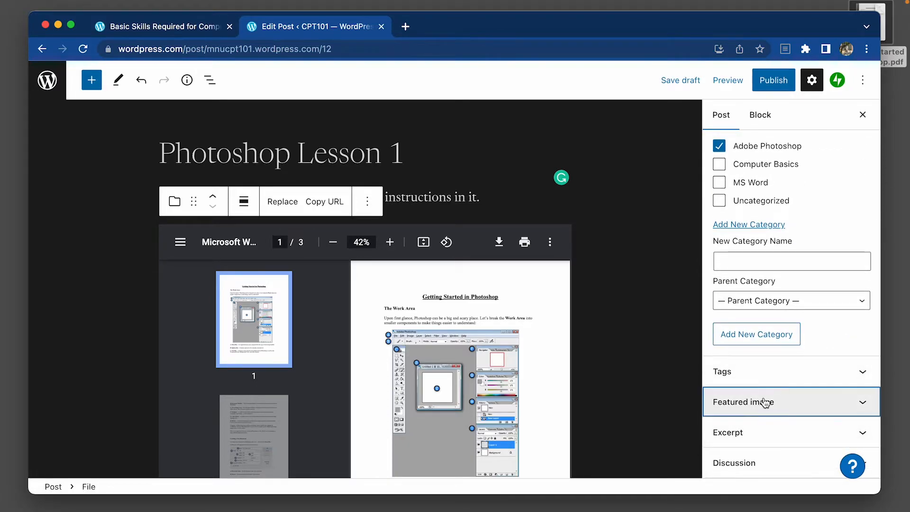
pyautogui.scroll(-2, 773, 421)
pyautogui.click(793, 370)
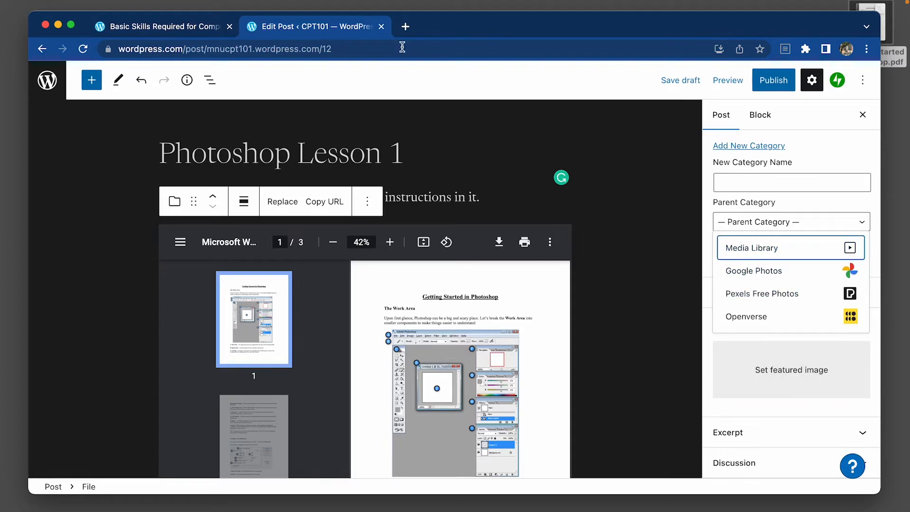
# Search pixabay.com for photoshop images in a new browser tab and open the buckled book fantasy illustration.
pyautogui.click(406, 26)
pyautogui.write('pic')
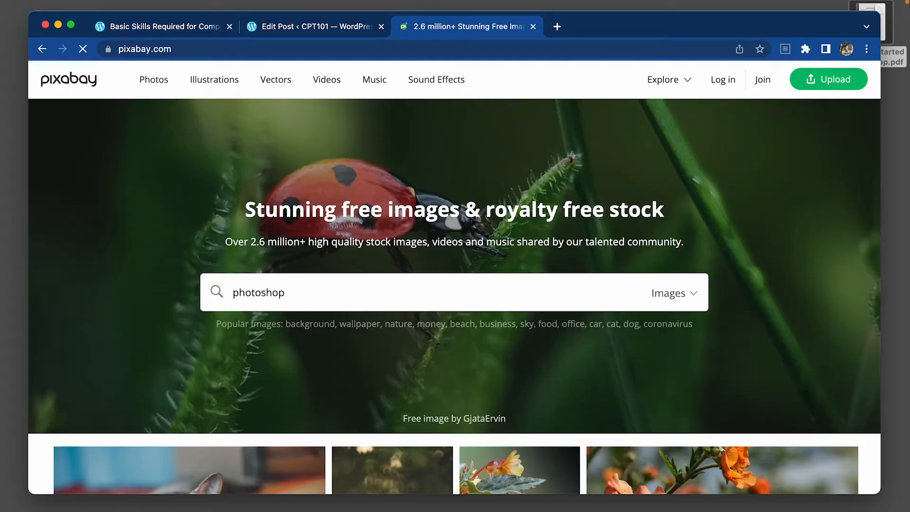
pyautogui.press('Return')
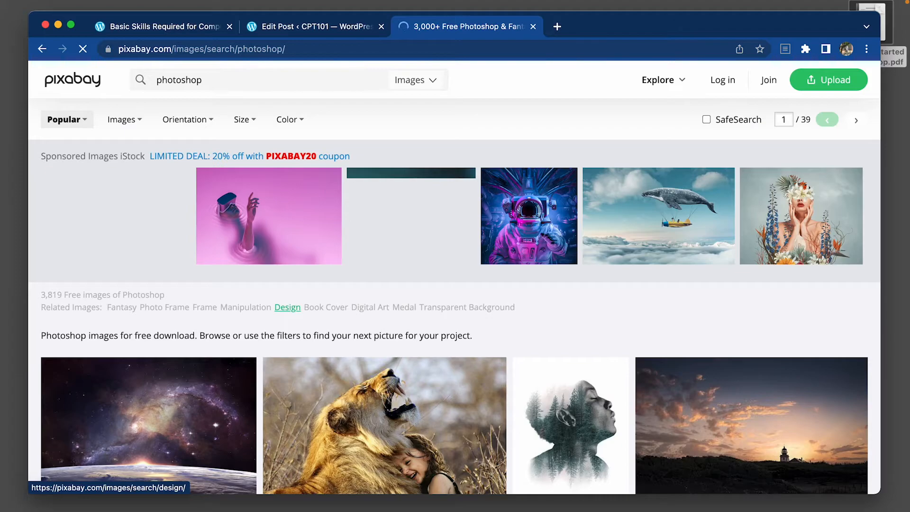
pyautogui.scroll(-5, 272, 341)
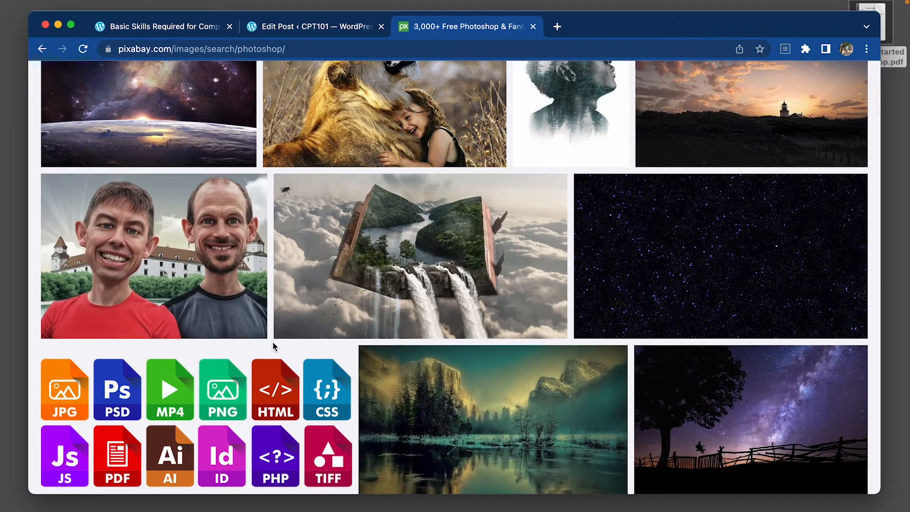
pyautogui.click(490, 240)
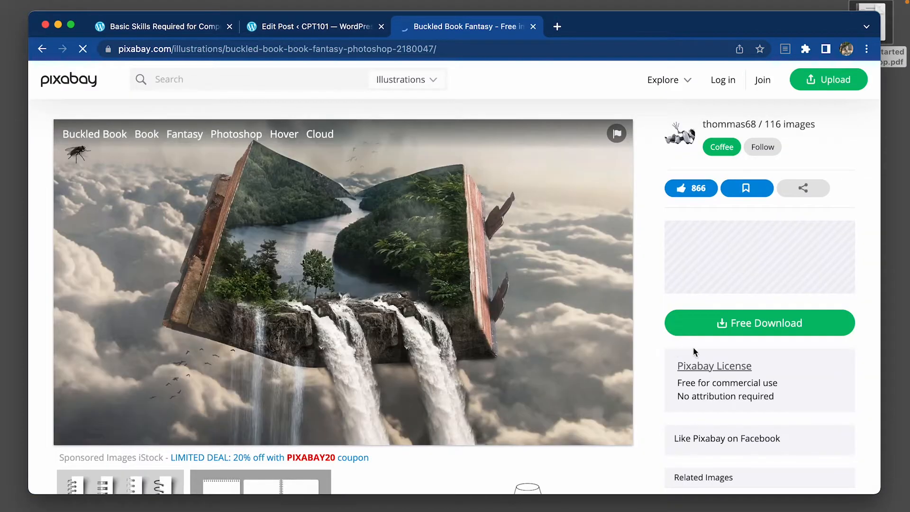
# Download the buckled book illustration as a 1280×720 JPG, completing the robot check.
pyautogui.click(725, 329)
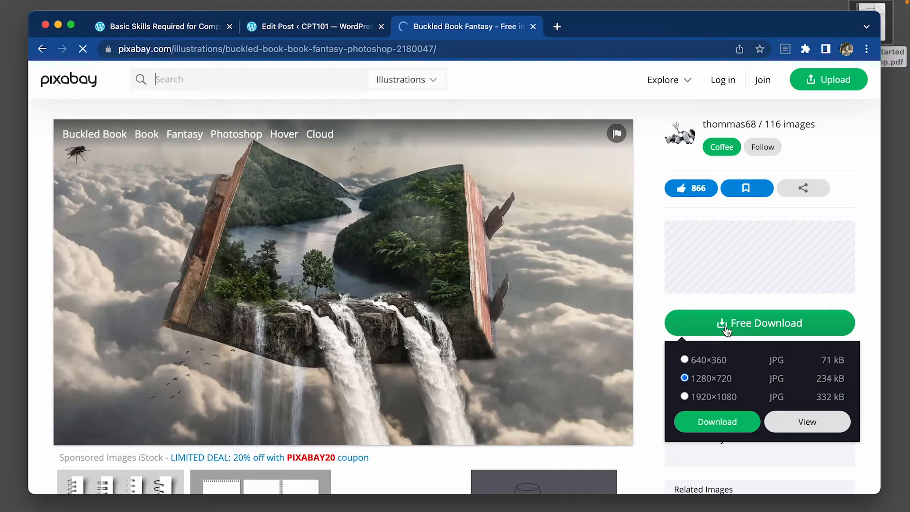
pyautogui.click(720, 423)
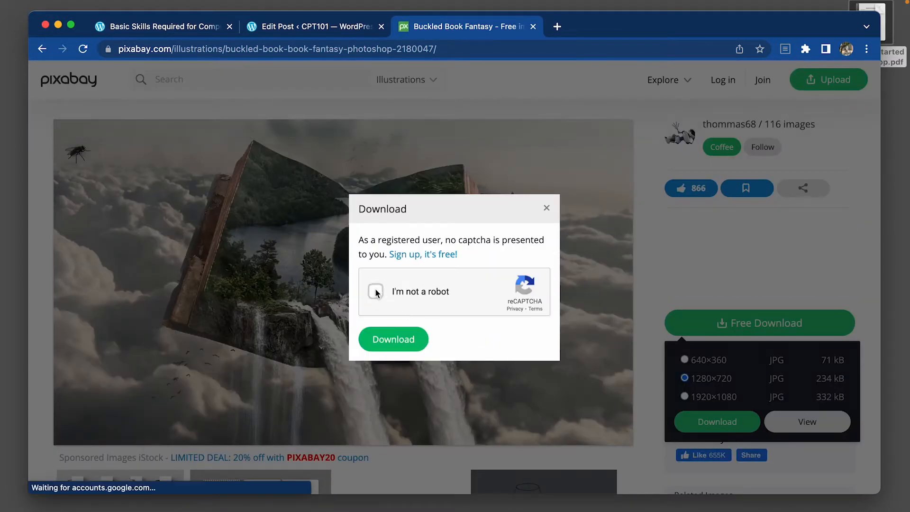
pyautogui.click(376, 291)
pyautogui.click(541, 233)
pyautogui.click(439, 391)
pyautogui.click(503, 387)
pyautogui.click(598, 456)
pyautogui.click(394, 342)
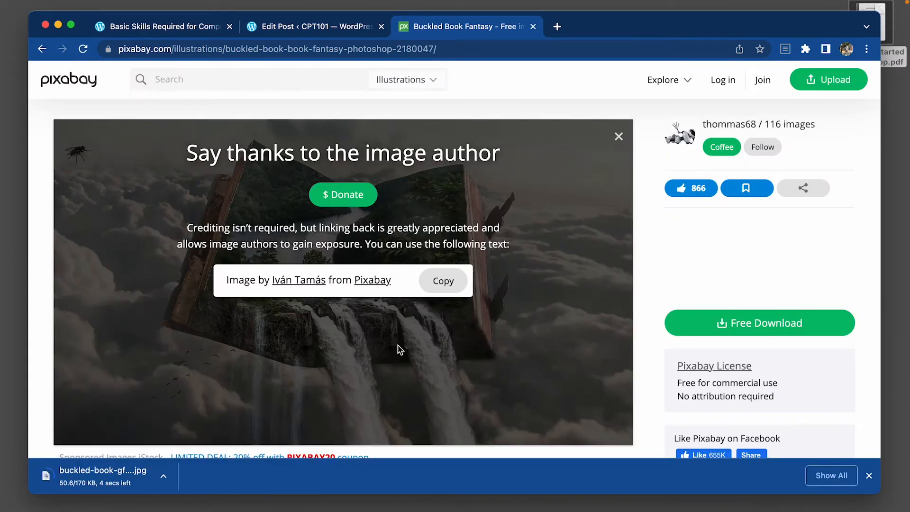
# Set the downloaded buckled-book JPG as the post's featured image and publish the Photoshop Lesson 1 post.
pyautogui.click(533, 26)
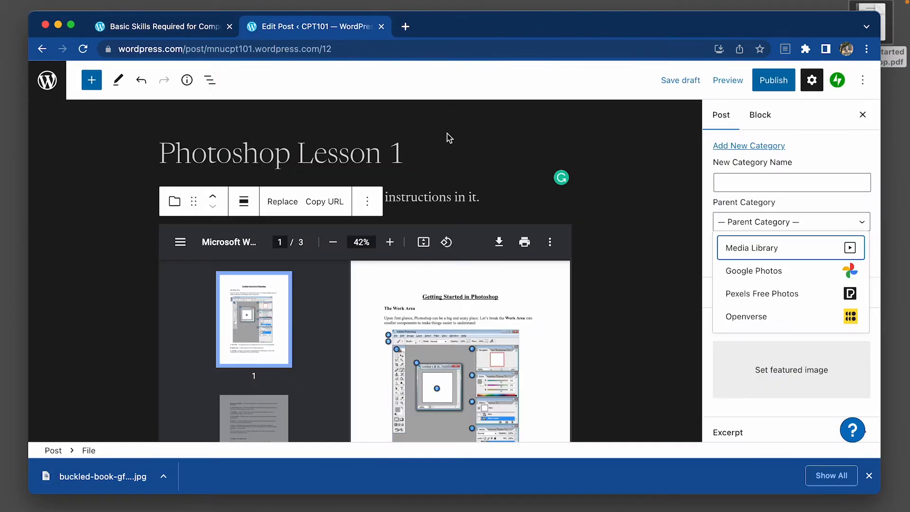
pyautogui.moveTo(85, 476); pyautogui.dragTo(767, 381)
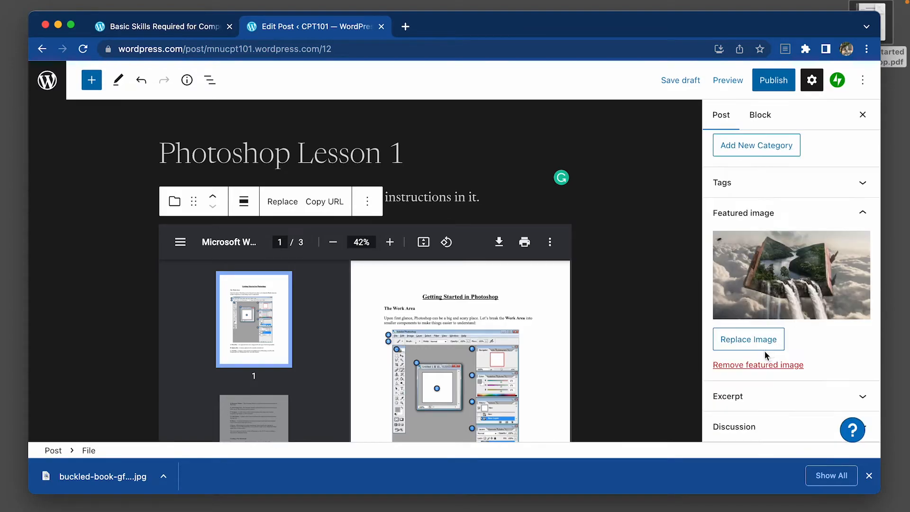
pyautogui.click(769, 82)
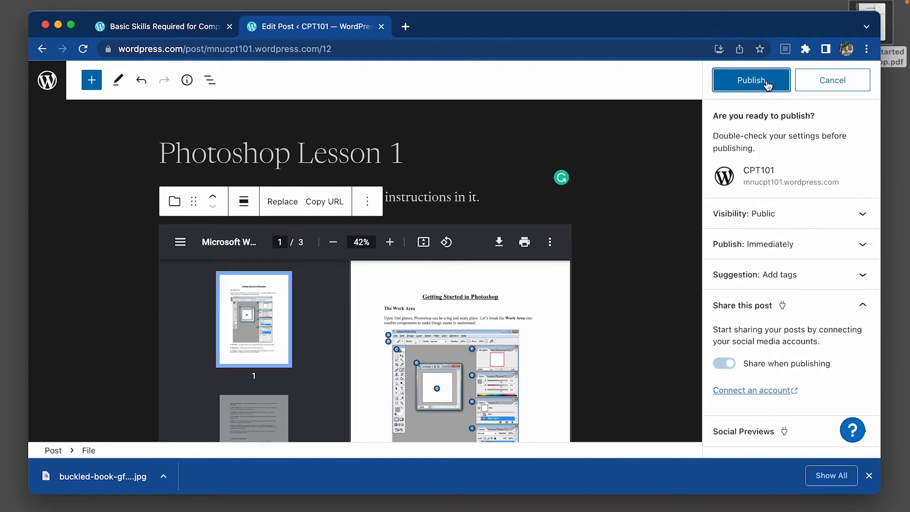
pyautogui.click(754, 83)
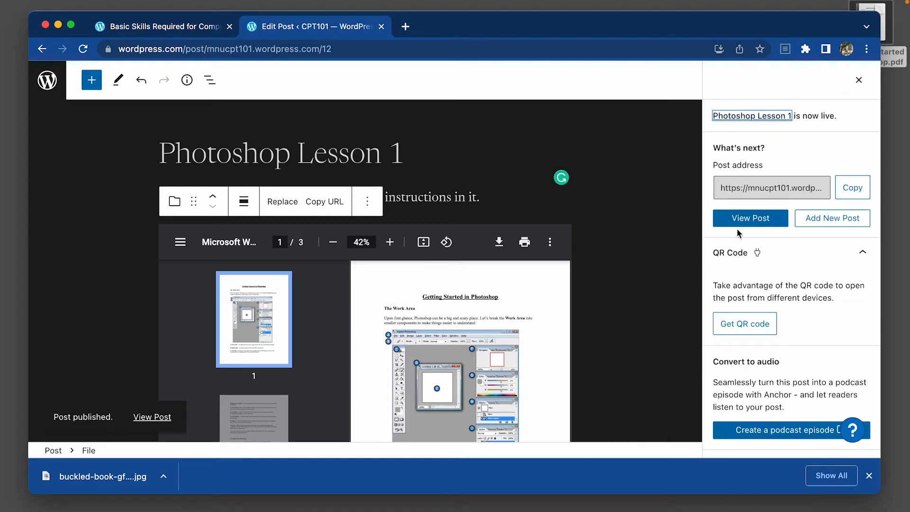
# View the published Photoshop Lesson 1 post and examine its featured image, embedded PDF and download link.
pyautogui.click(757, 220)
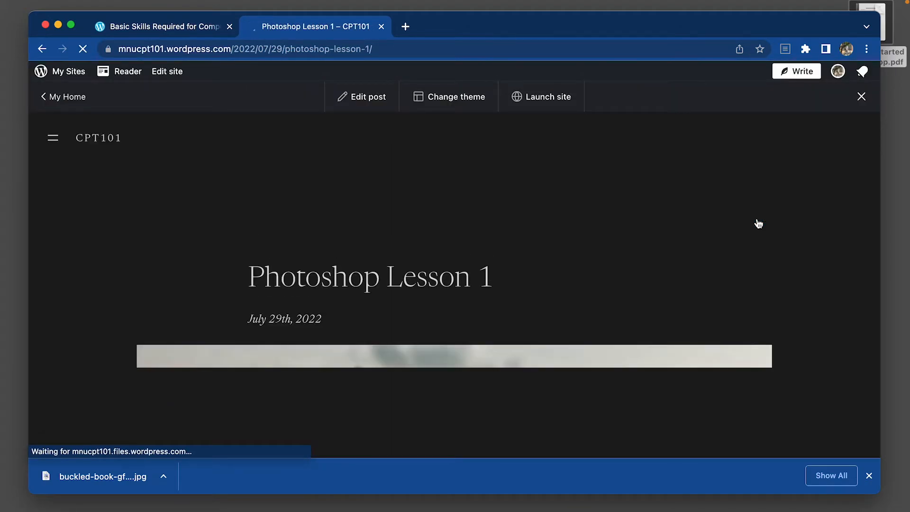
pyautogui.scroll(-15, 656, 246)
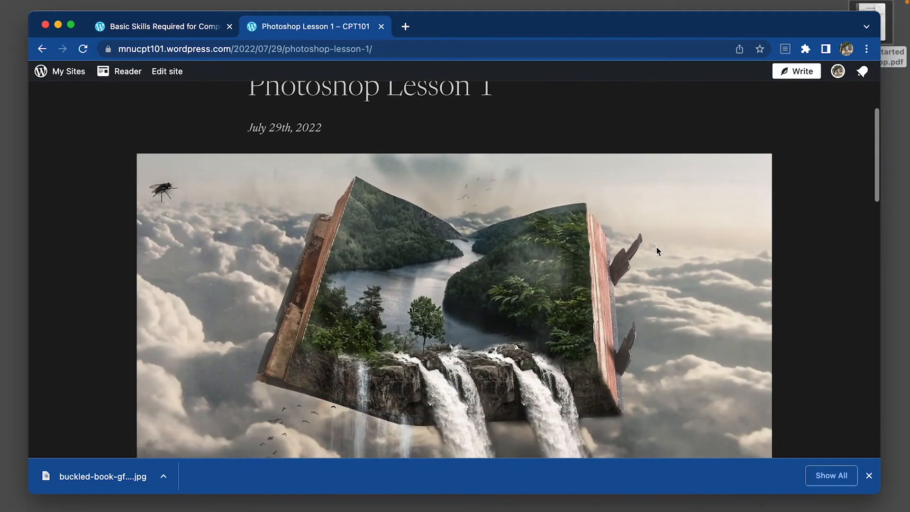
pyautogui.scroll(-3, 656, 246)
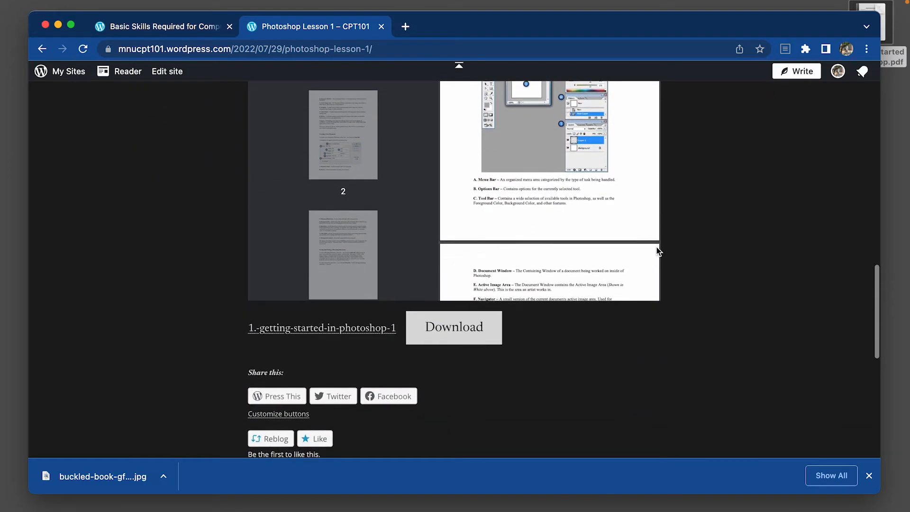
pyautogui.scroll(-6, 656, 247)
pyautogui.scroll(-10, 502, 269)
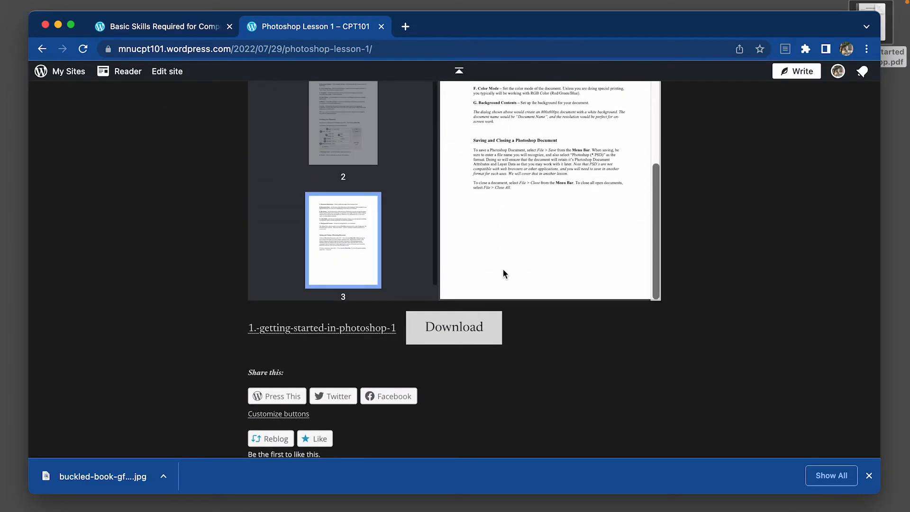
pyautogui.scroll(3, 506, 270)
pyautogui.scroll(20, 506, 269)
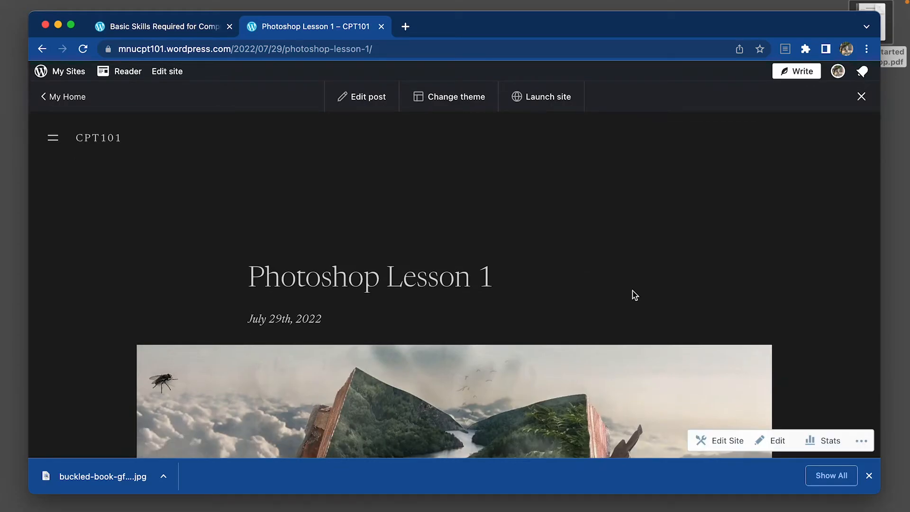
# Browse the free themes for the CPT101 site and choose the Zoologist theme for activation.
pyautogui.click(436, 101)
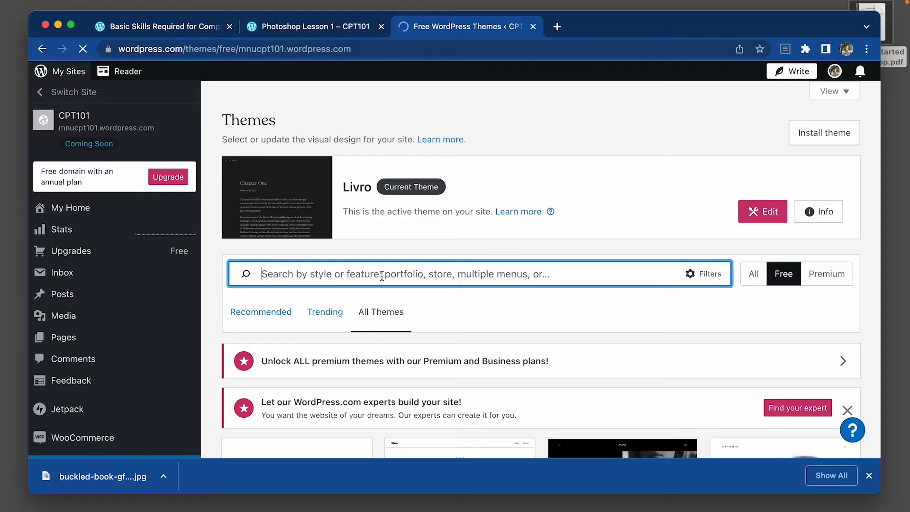
pyautogui.scroll(-7, 381, 276)
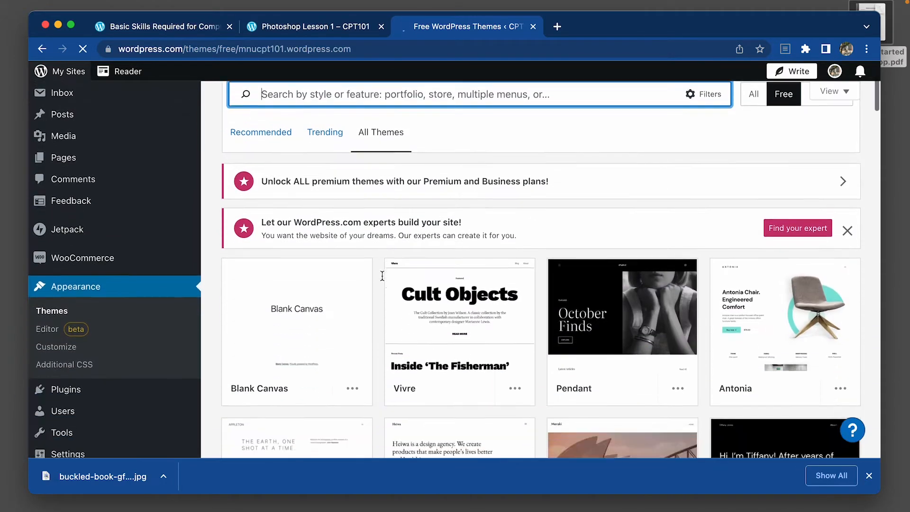
pyautogui.scroll(-1, 380, 280)
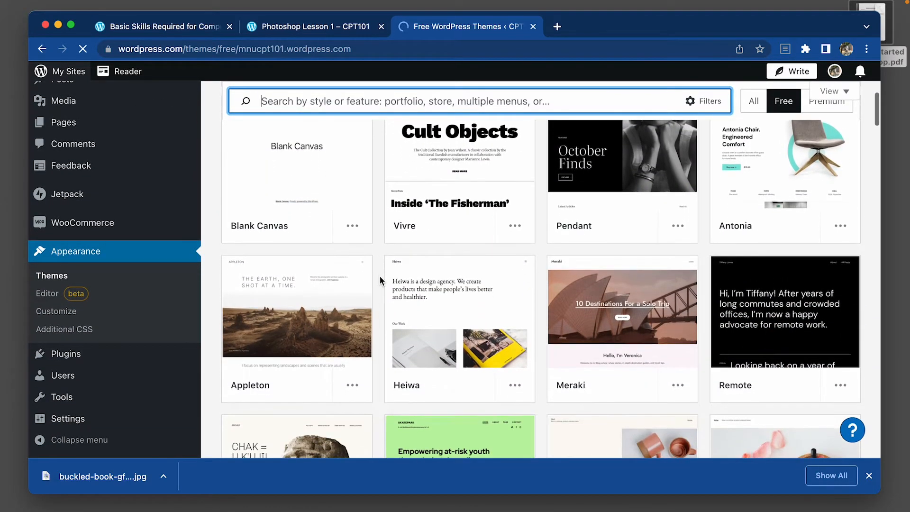
pyautogui.scroll(-15, 379, 280)
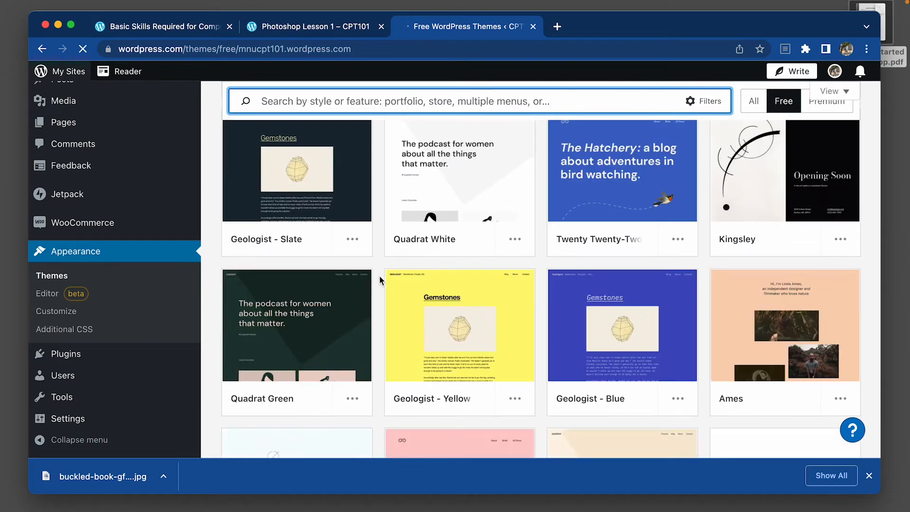
pyautogui.scroll(-5, 379, 279)
pyautogui.scroll(-7, 379, 122)
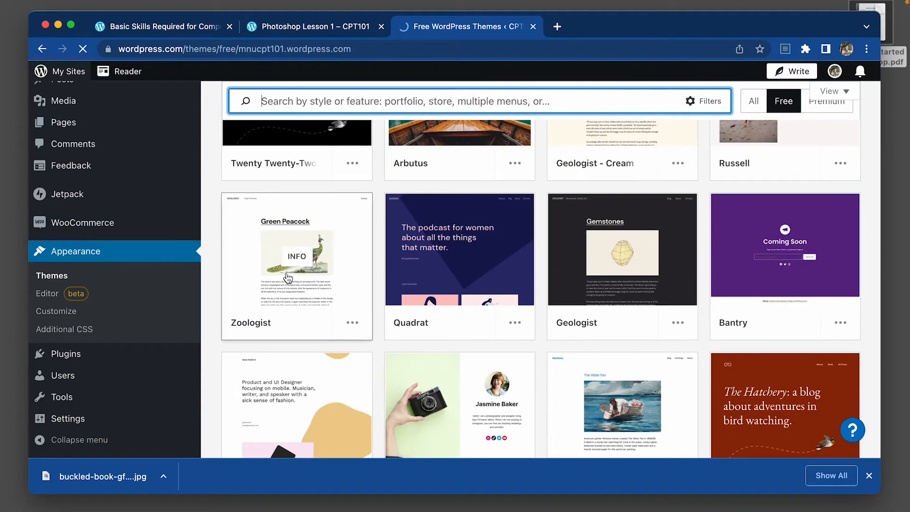
pyautogui.click(354, 325)
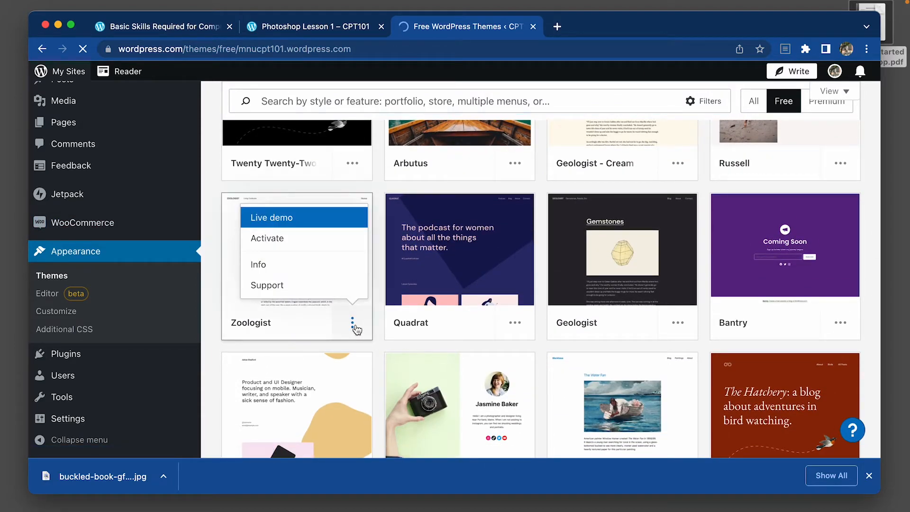
pyautogui.click(269, 239)
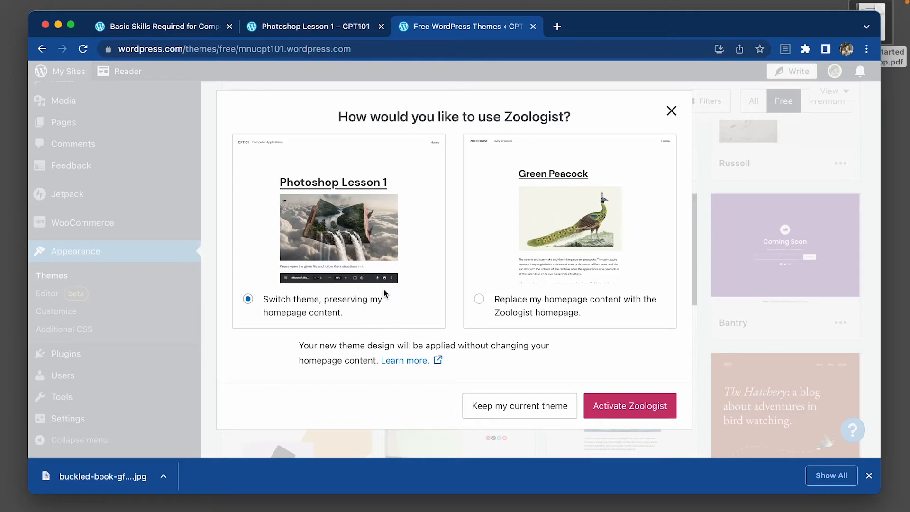
# Activate Zoologist with the option to replace the homepage content with its own homepage, and open the site for editing.
pyautogui.click(527, 304)
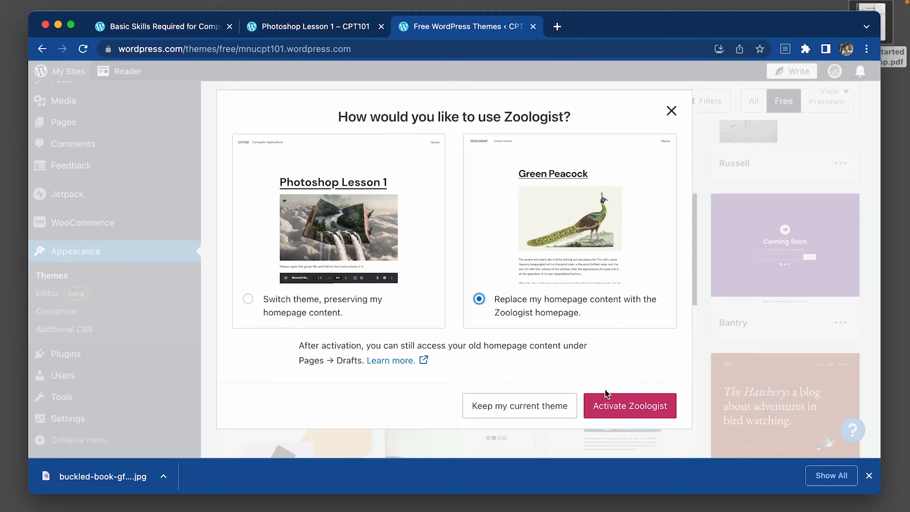
pyautogui.click(618, 404)
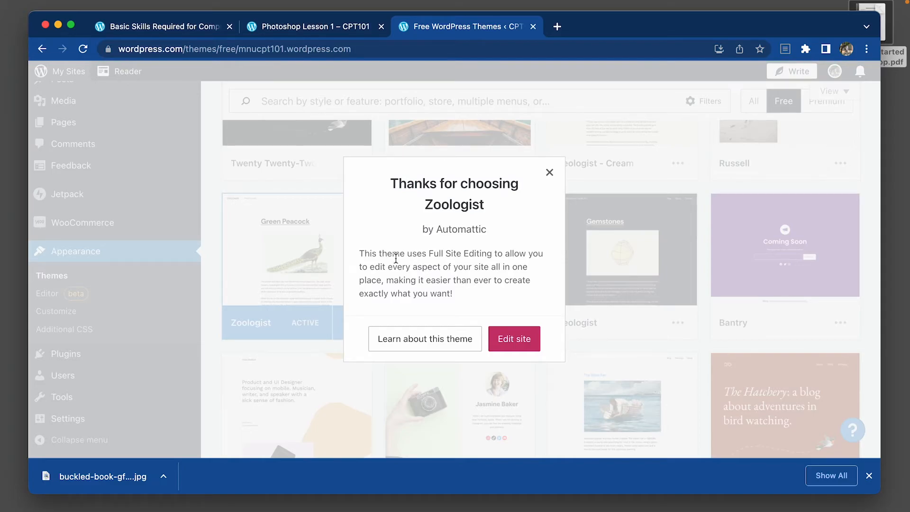
pyautogui.click(523, 348)
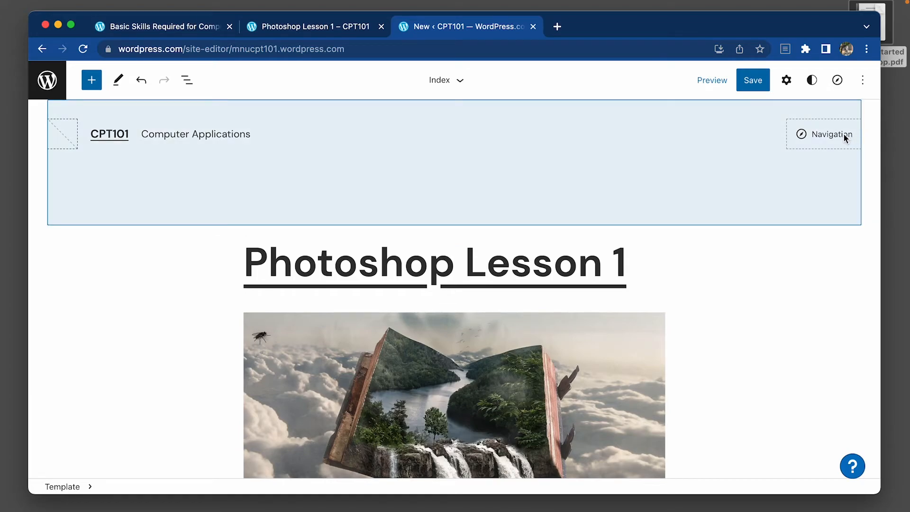
# Assign the classic Main menu to the header's navigation block and check the block's further options.
pyautogui.click(837, 136)
pyautogui.click(822, 140)
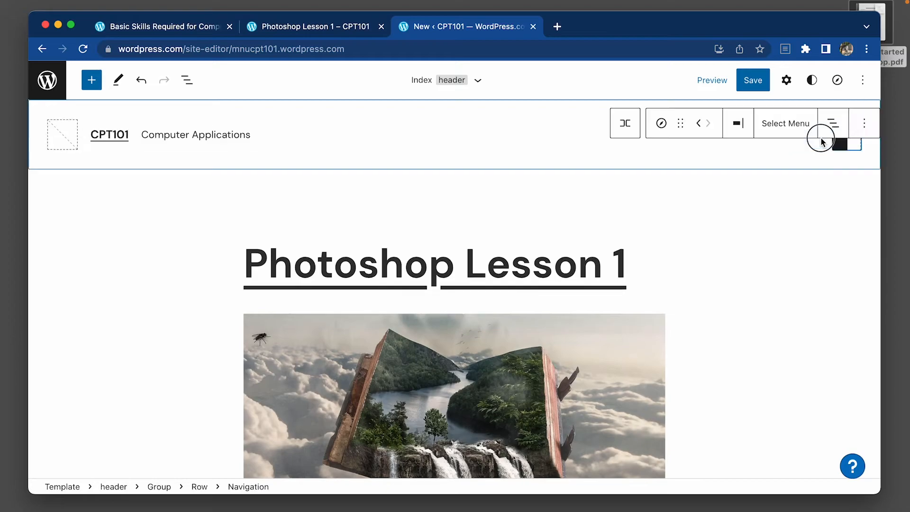
pyautogui.click(794, 125)
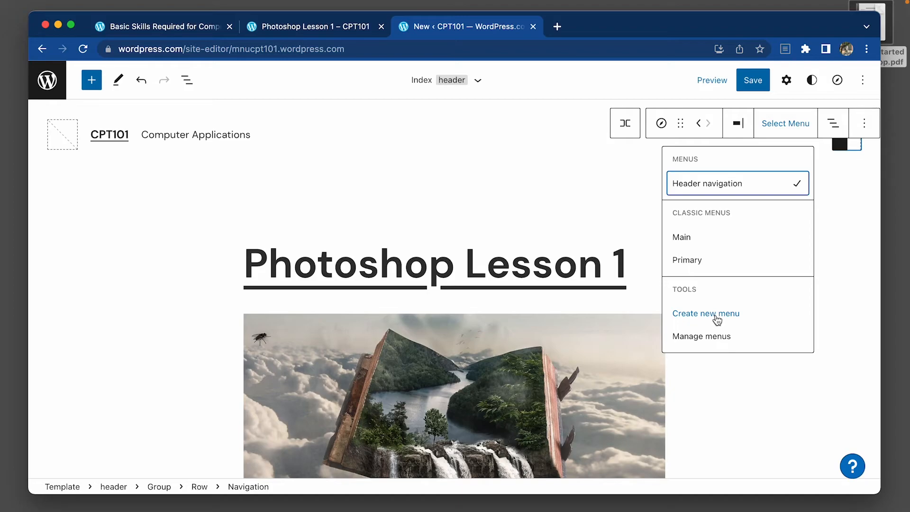
pyautogui.click(693, 238)
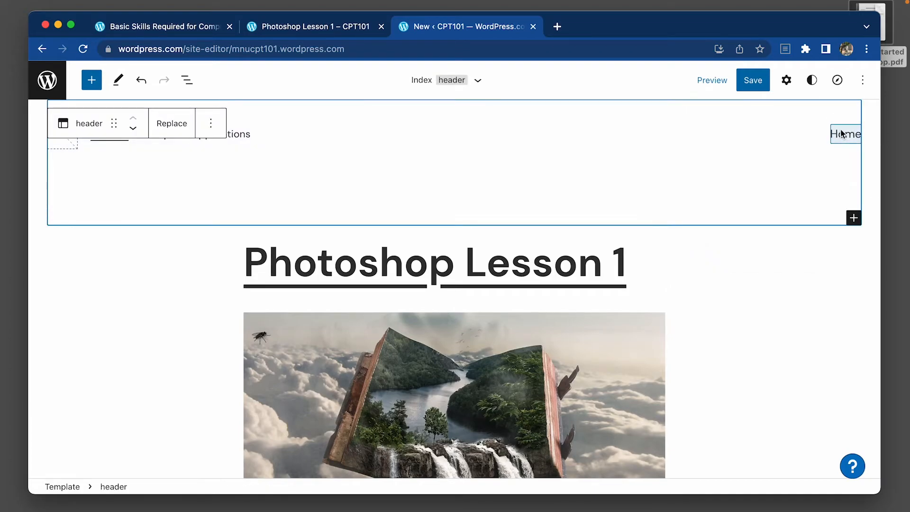
pyautogui.click(844, 135)
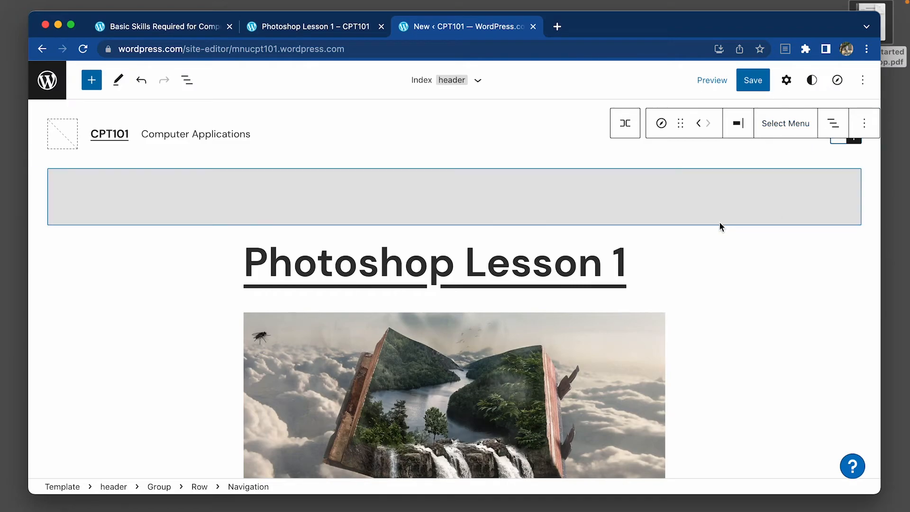
pyautogui.click(870, 127)
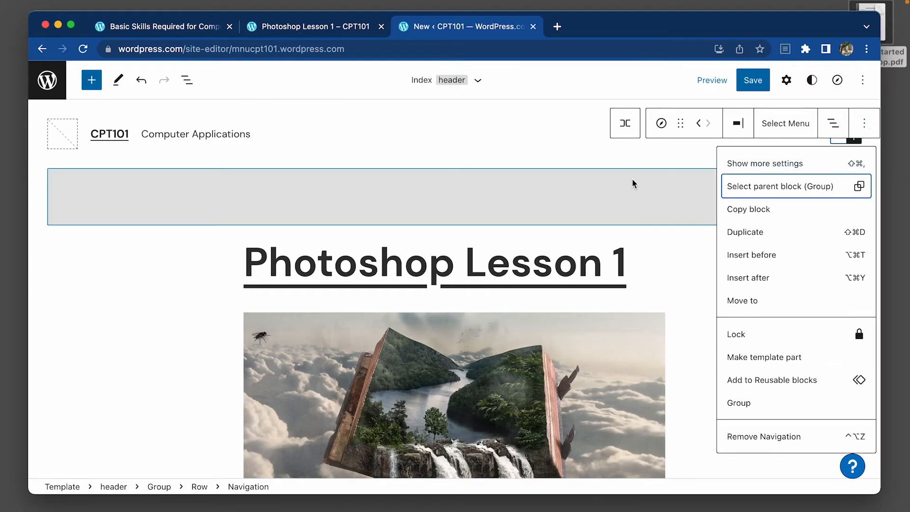
pyautogui.click(615, 186)
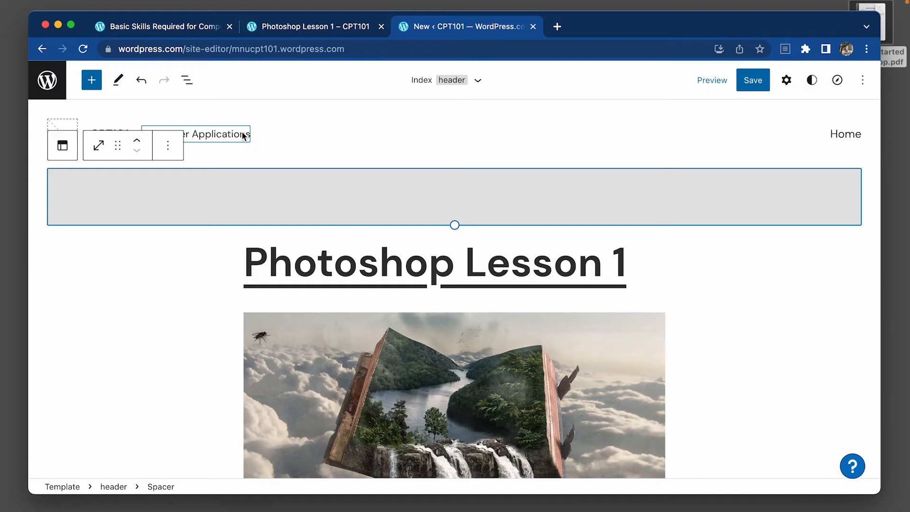
# Remove the site tagline block from the header, leaving only the CPT101 site title beside the logo placeholder.
pyautogui.press('Delete')
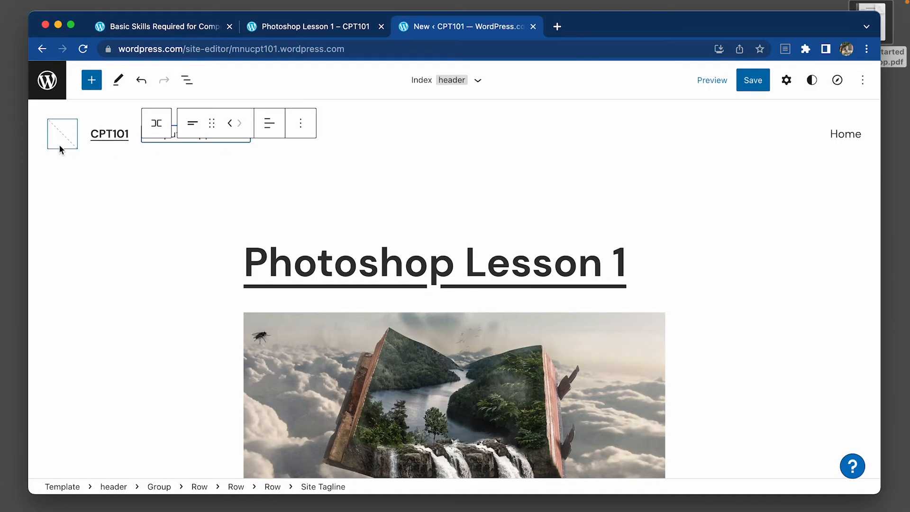
pyautogui.click(300, 122)
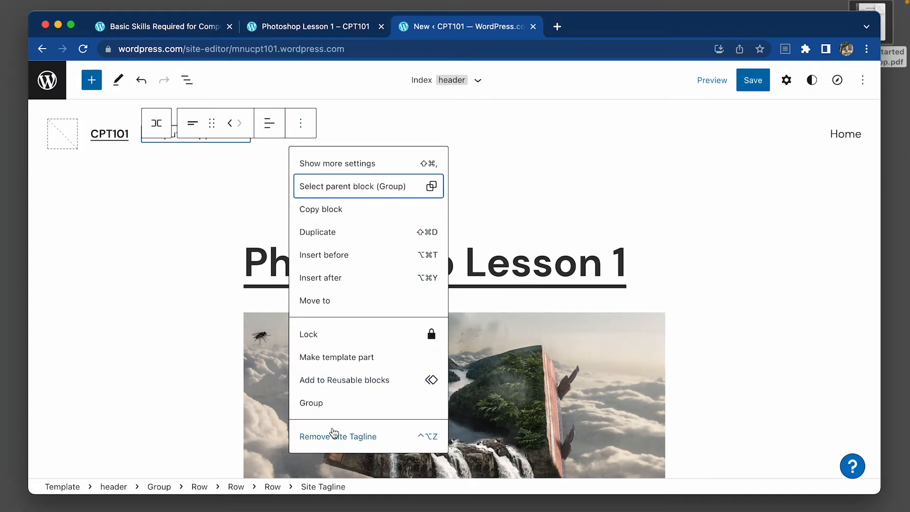
pyautogui.click(353, 437)
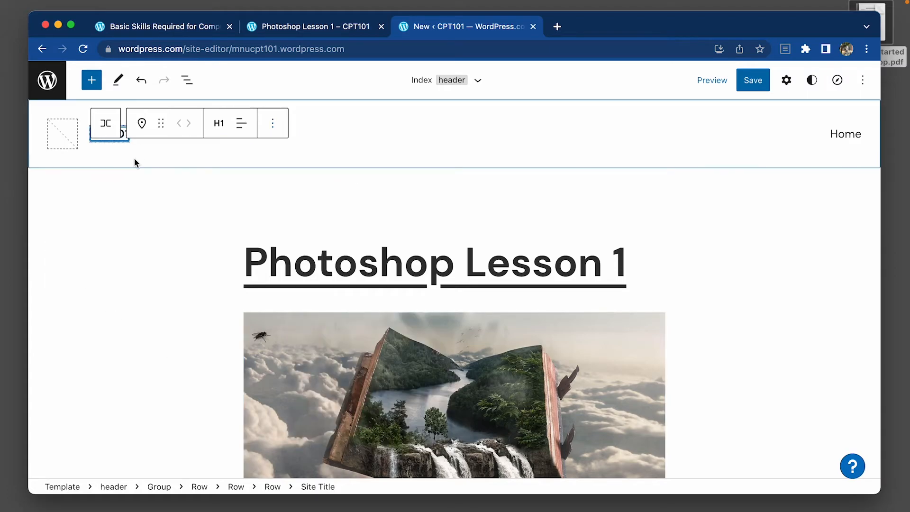
# Review the Index template's post list and save the site changes.
pyautogui.click(140, 160)
pyautogui.click(721, 312)
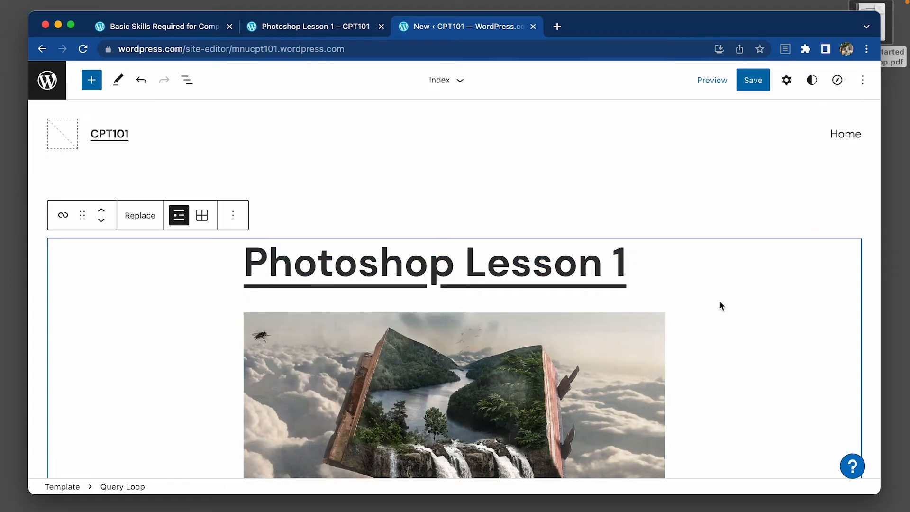
pyautogui.click(421, 224)
pyautogui.click(428, 232)
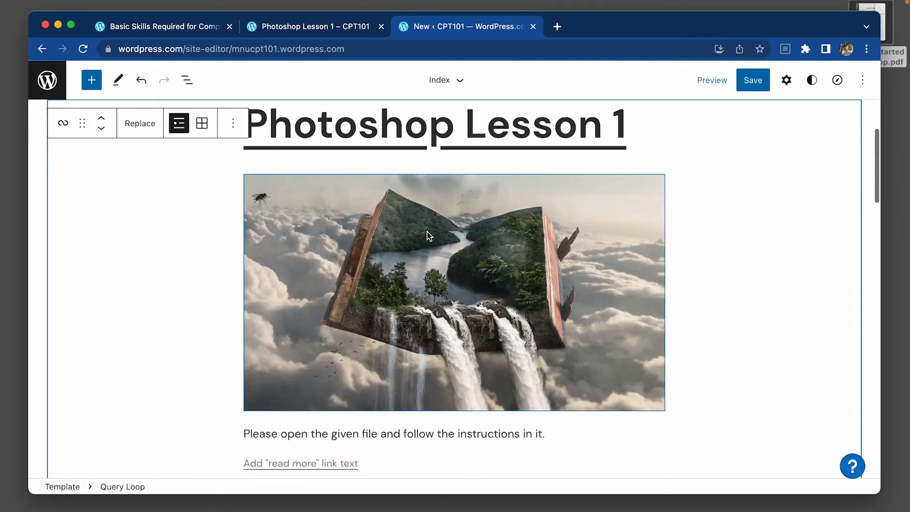
pyautogui.scroll(3, 578, 241)
pyautogui.click(753, 83)
pyautogui.click(753, 82)
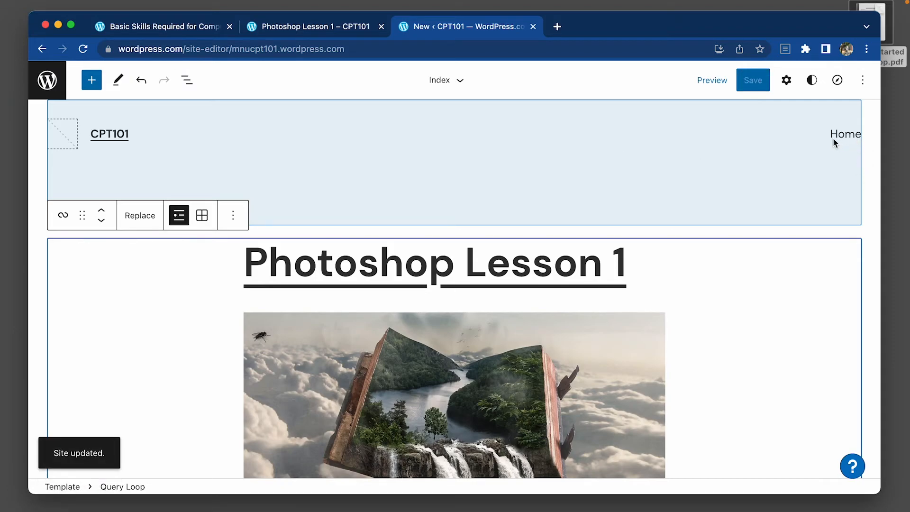
# Leave the site editor and open the Main menu for editing in the theme Customizer.
pyautogui.click(48, 80)
pyautogui.click(98, 135)
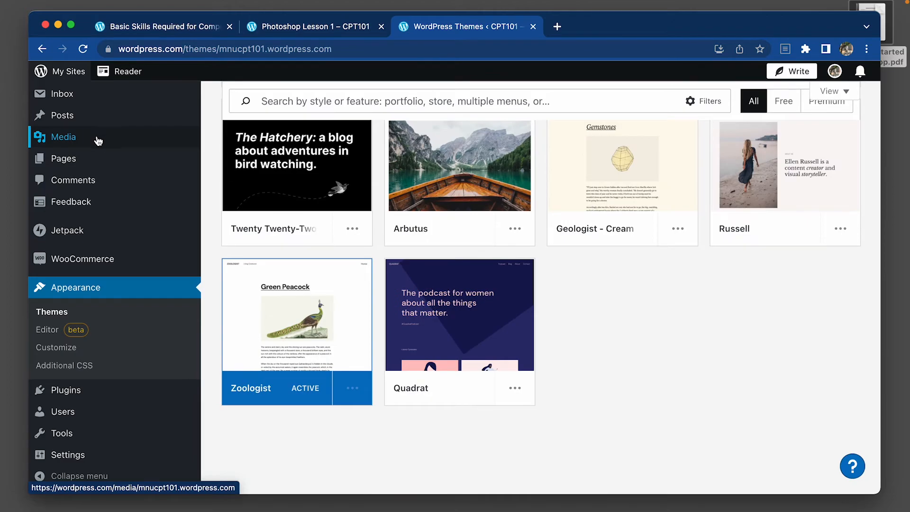
pyautogui.click(73, 351)
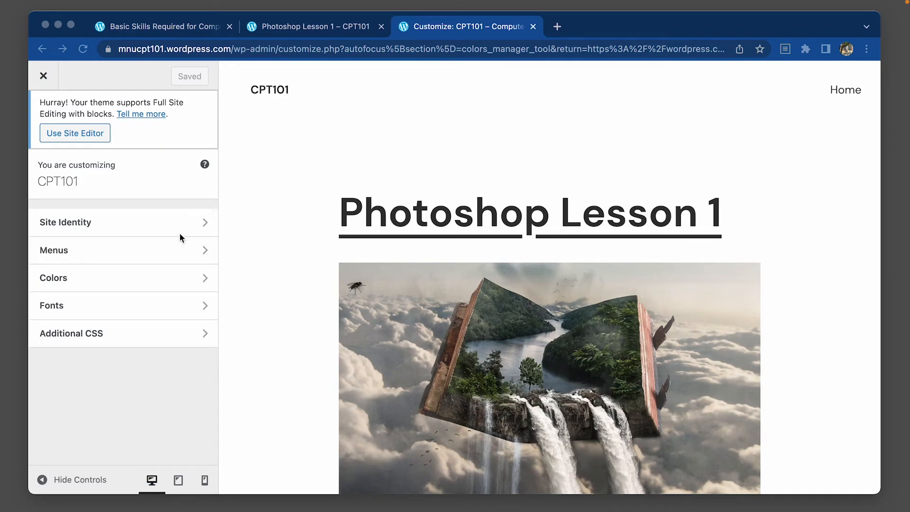
pyautogui.click(195, 249)
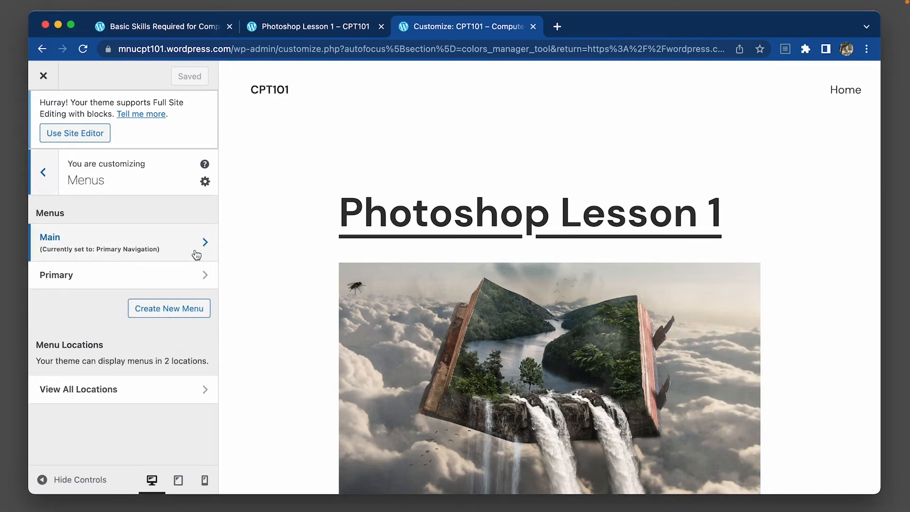
pyautogui.click(130, 250)
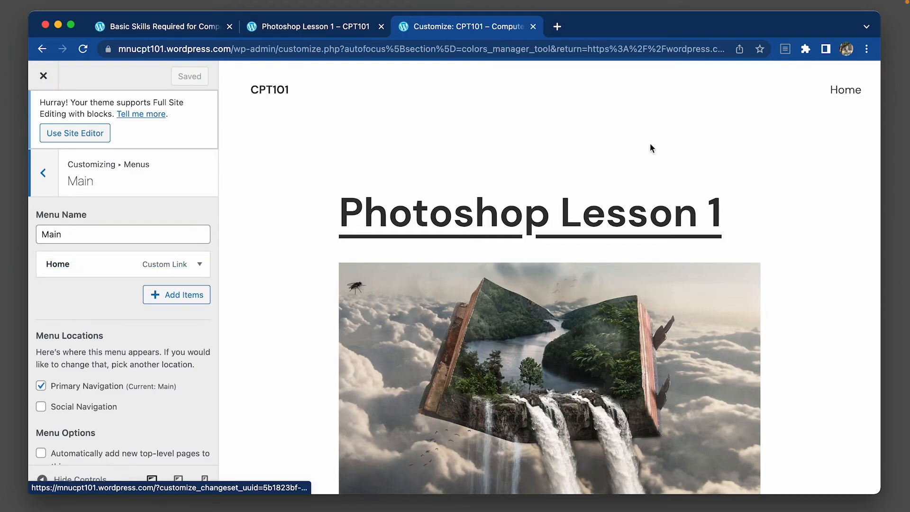
# Add the Adobe Photoshop, Computer Basics and MS Word categories to the Main menu and save the changes.
pyautogui.click(173, 296)
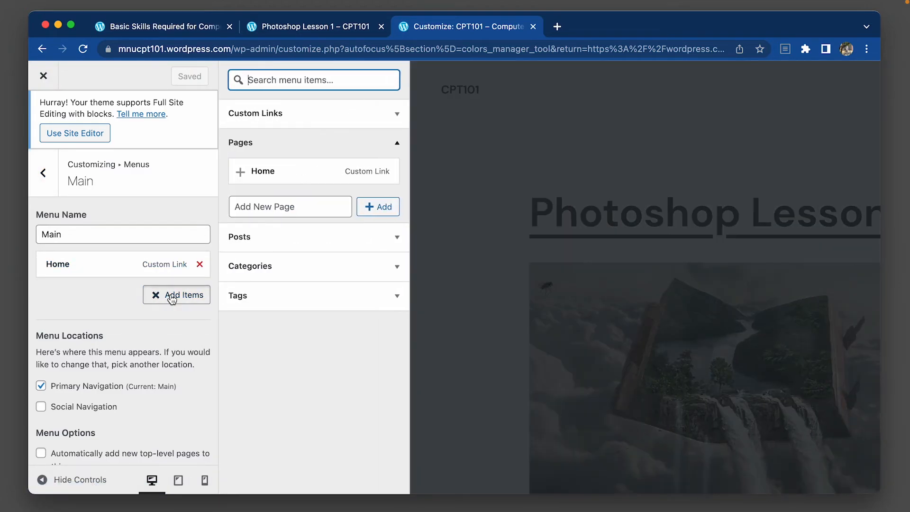
pyautogui.click(332, 244)
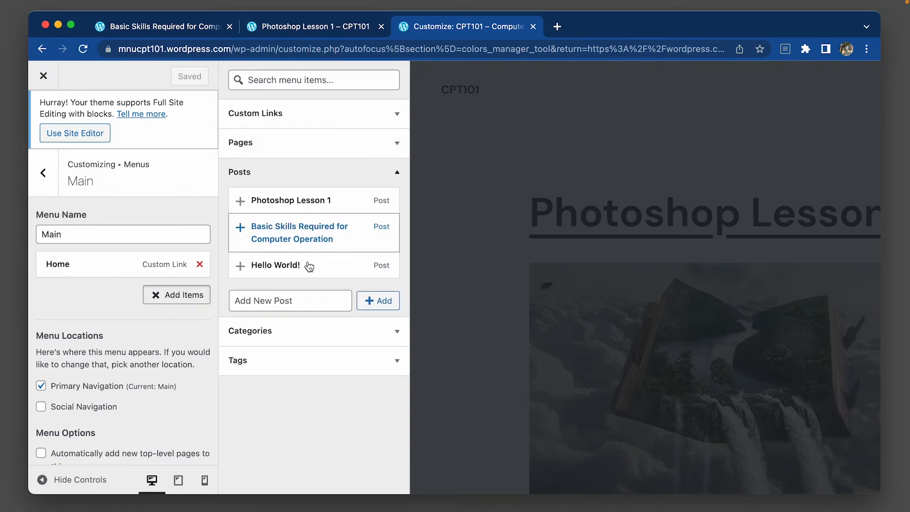
pyautogui.click(362, 150)
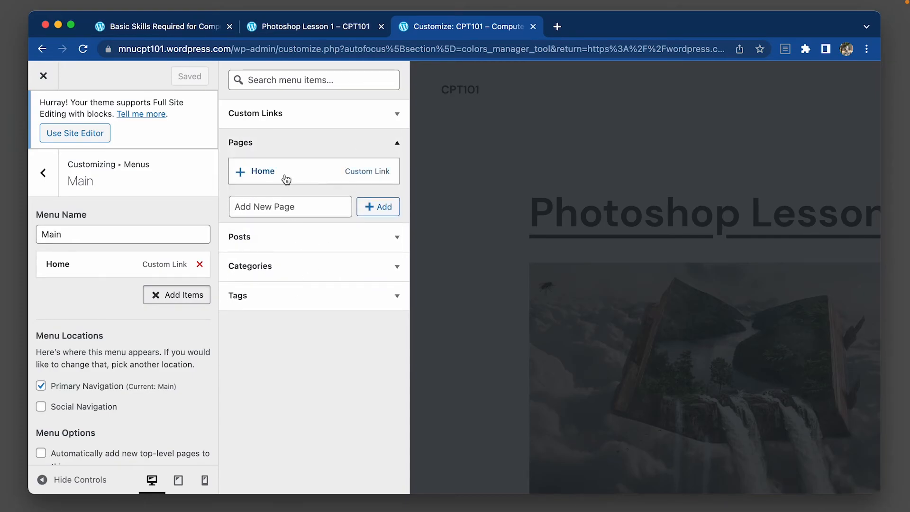
pyautogui.click(261, 145)
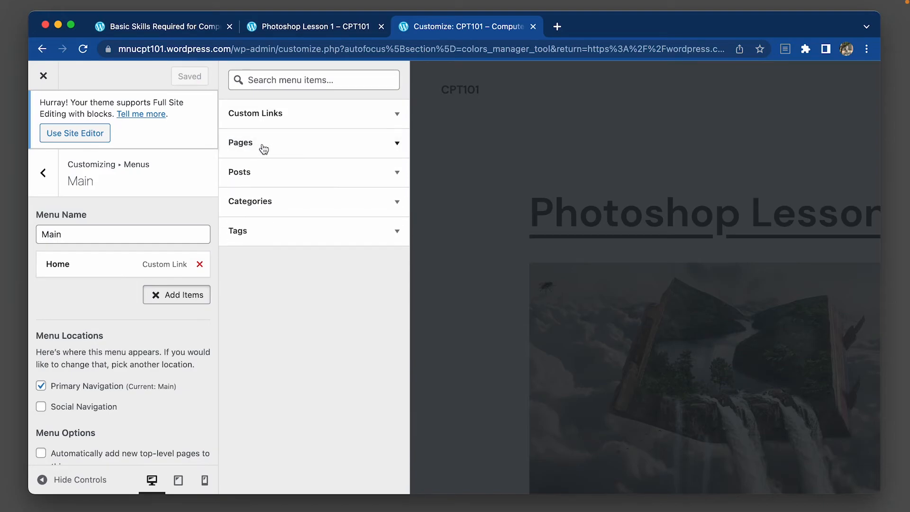
pyautogui.click(305, 212)
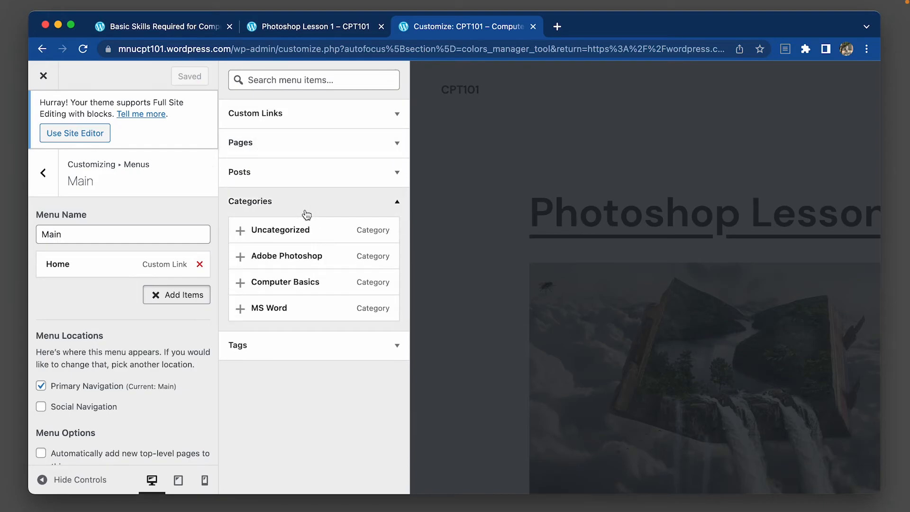
pyautogui.click(304, 258)
pyautogui.click(298, 283)
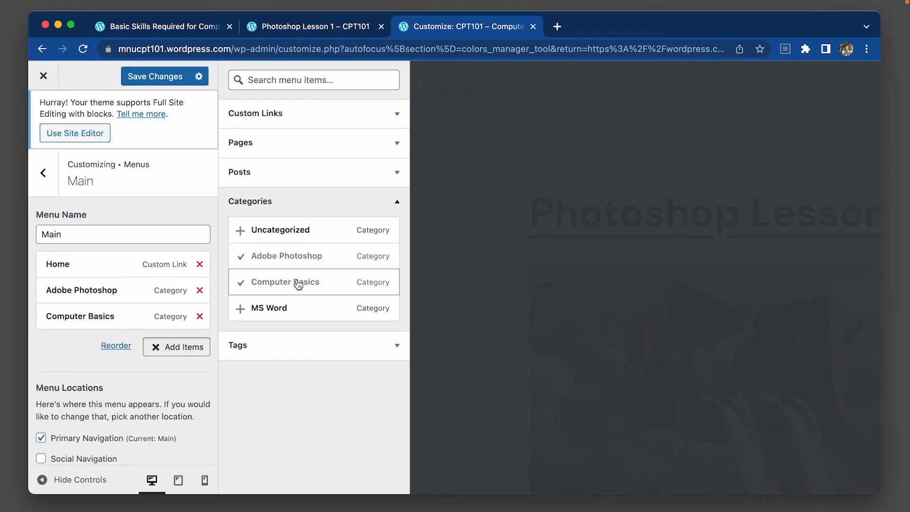
pyautogui.click(285, 311)
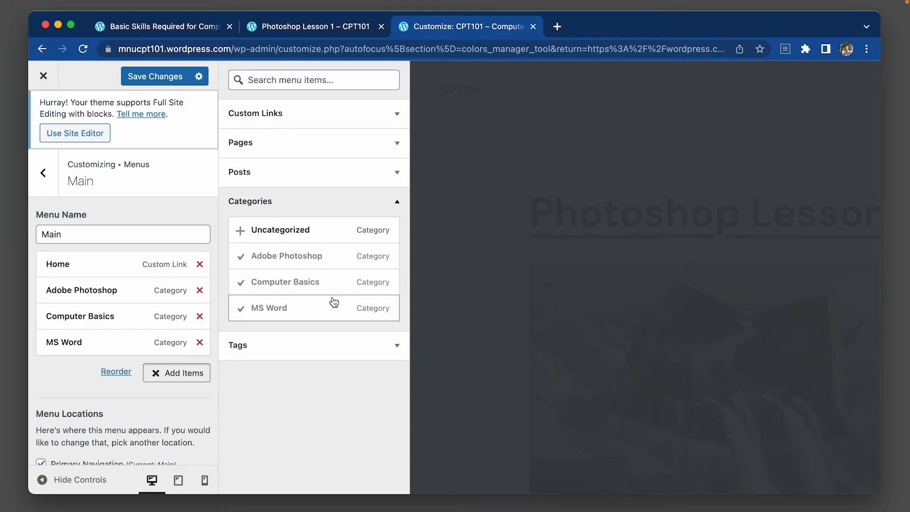
pyautogui.click(132, 75)
# Return to the site editor, reassign the updated classic Main menu to the header navigation and save the site.
pyautogui.click(52, 134)
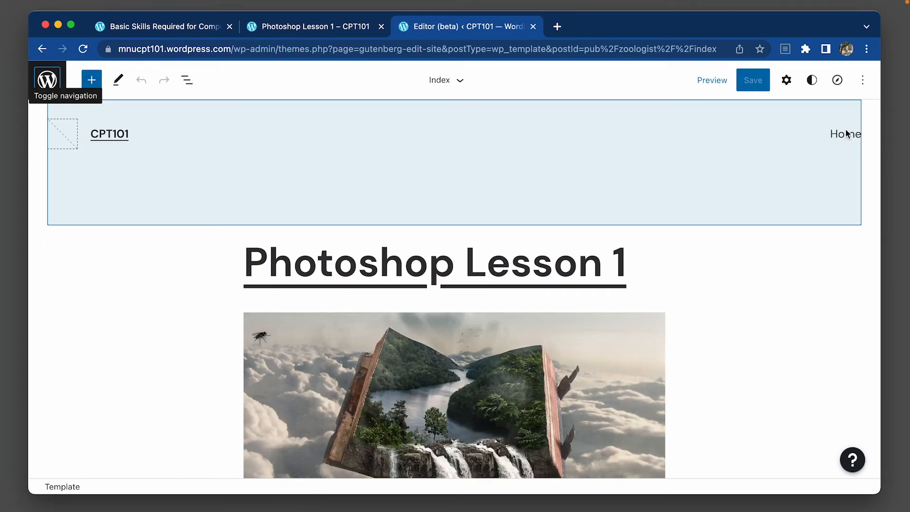
pyautogui.click(847, 135)
pyautogui.click(846, 134)
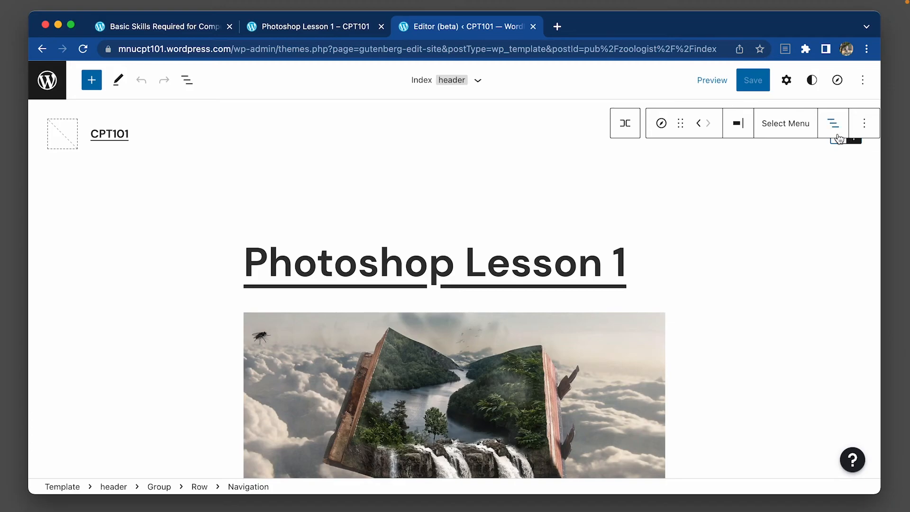
pyautogui.click(773, 127)
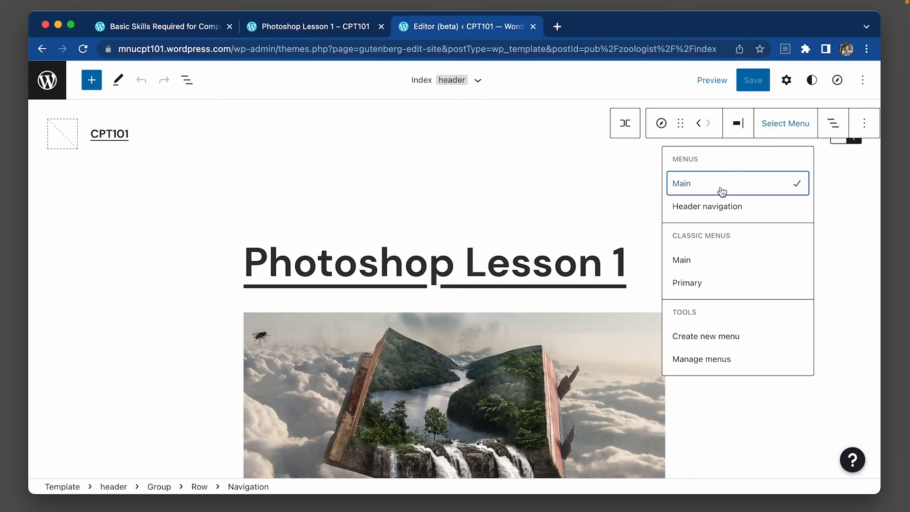
pyautogui.click(703, 262)
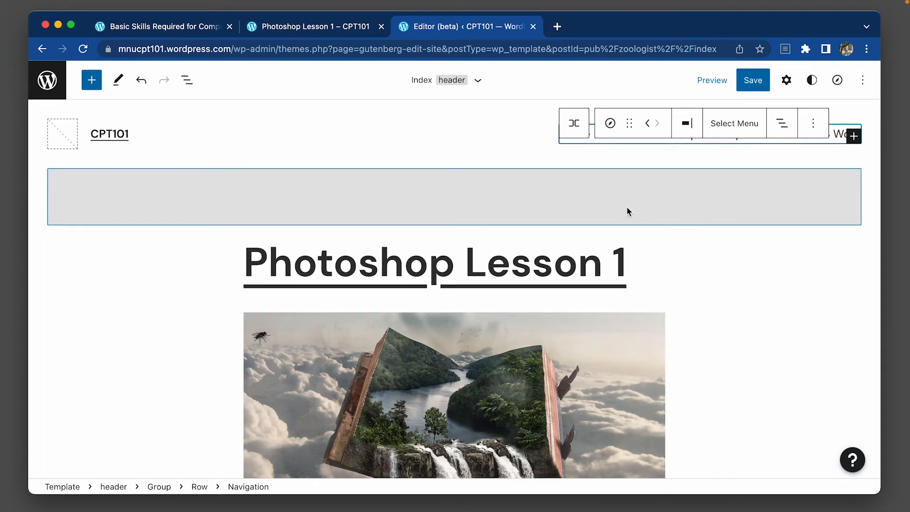
pyautogui.click(753, 80)
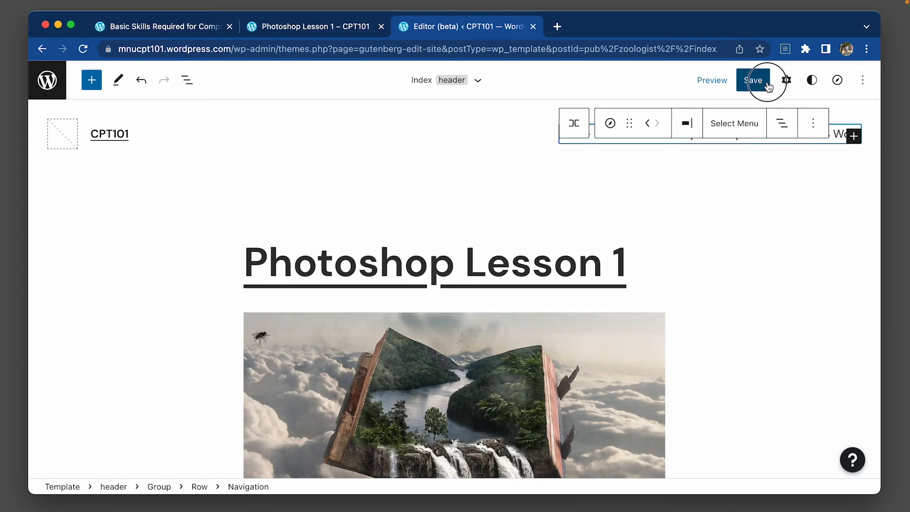
# Go to My Home, preview the blog and copy its site address.
pyautogui.click(47, 80)
pyautogui.click(81, 126)
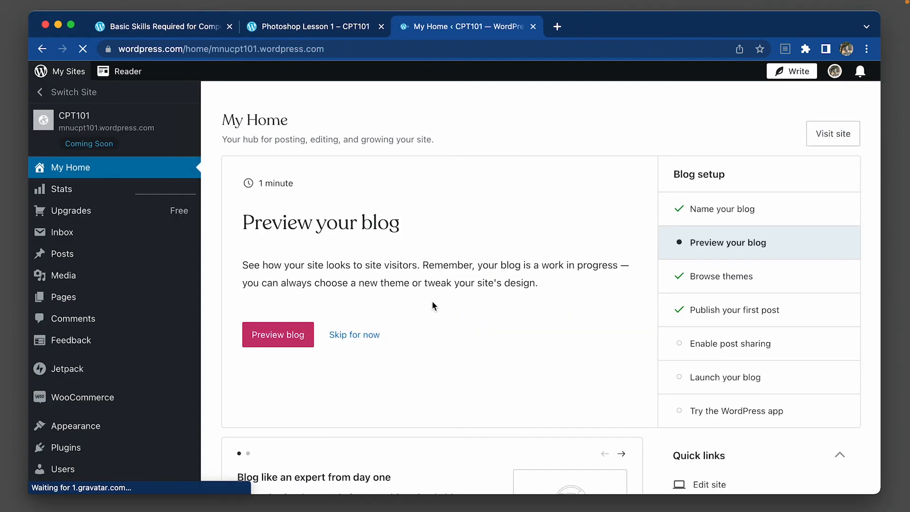
pyautogui.click(267, 340)
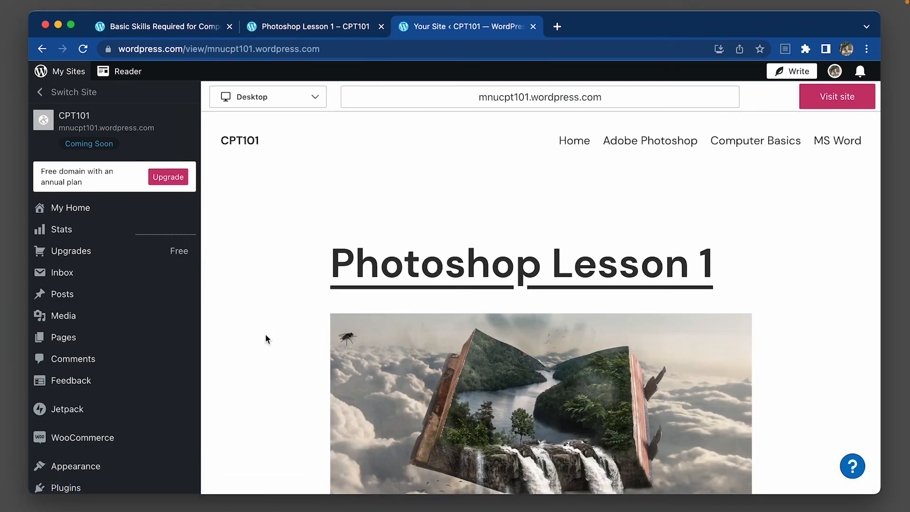
pyautogui.moveTo(627, 97)
pyautogui.click(726, 99)
# Load the copied blog address in a new Incognito window to see how visitors view it, and close that window.
pyautogui.click(867, 49)
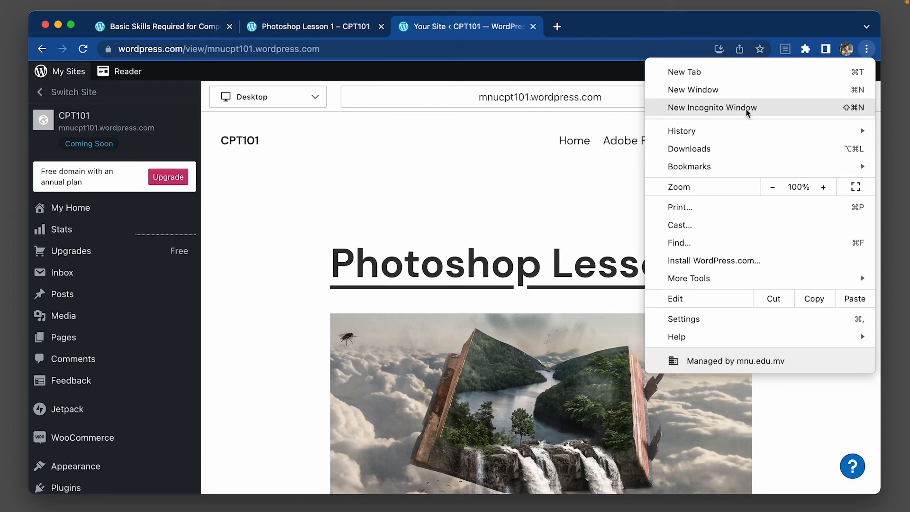
pyautogui.click(768, 109)
pyautogui.press('super+v')
pyautogui.press('Return')
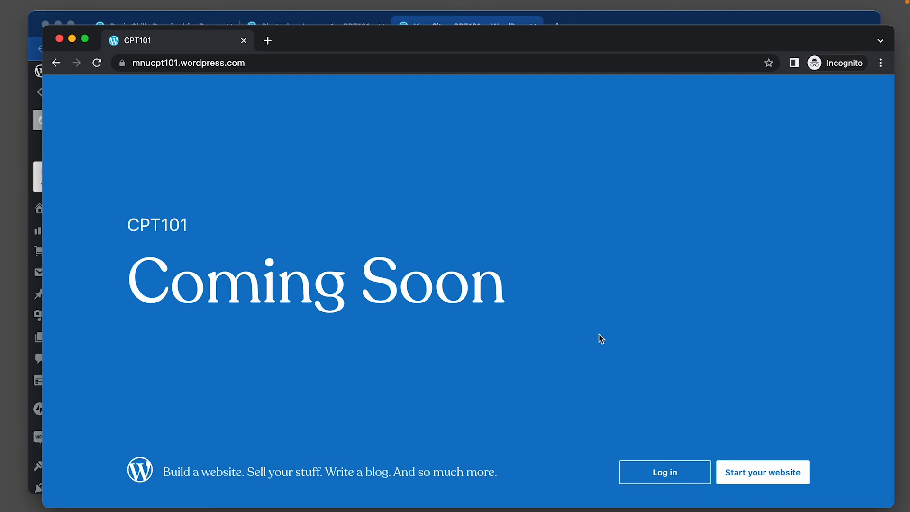
pyautogui.click(60, 39)
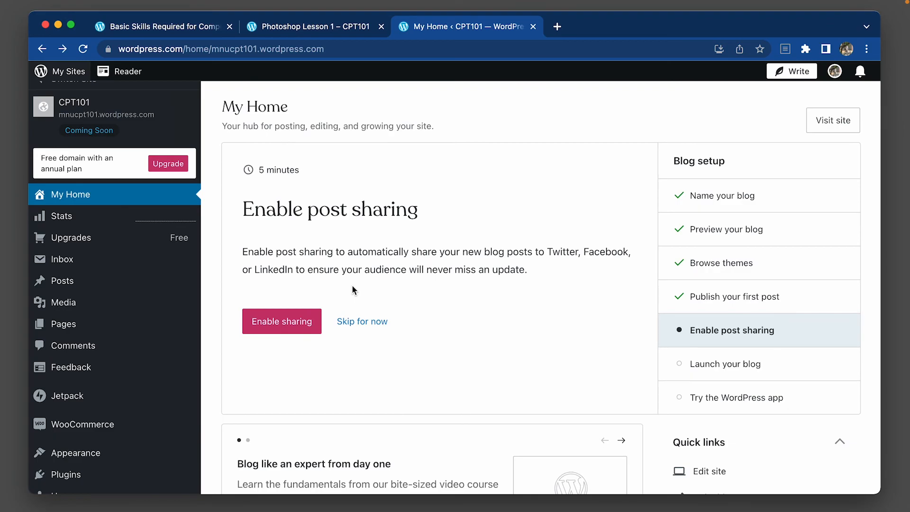
# Launch the blog from the setup list, keeping the free mnucpt101.wordpress.com address and starting with a free site instead of a paid plan.
pyautogui.click(751, 377)
pyautogui.click(277, 322)
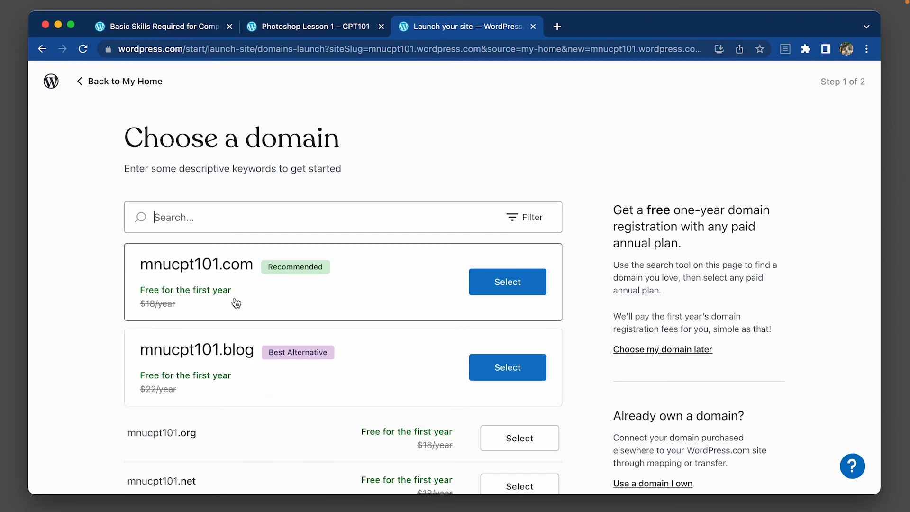
pyautogui.scroll(-1, 199, 464)
pyautogui.scroll(-10, 199, 464)
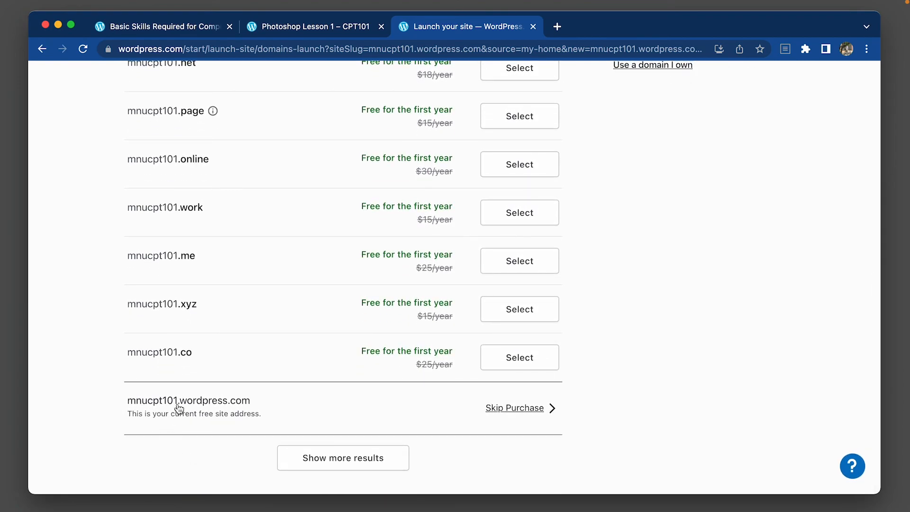
pyautogui.click(524, 414)
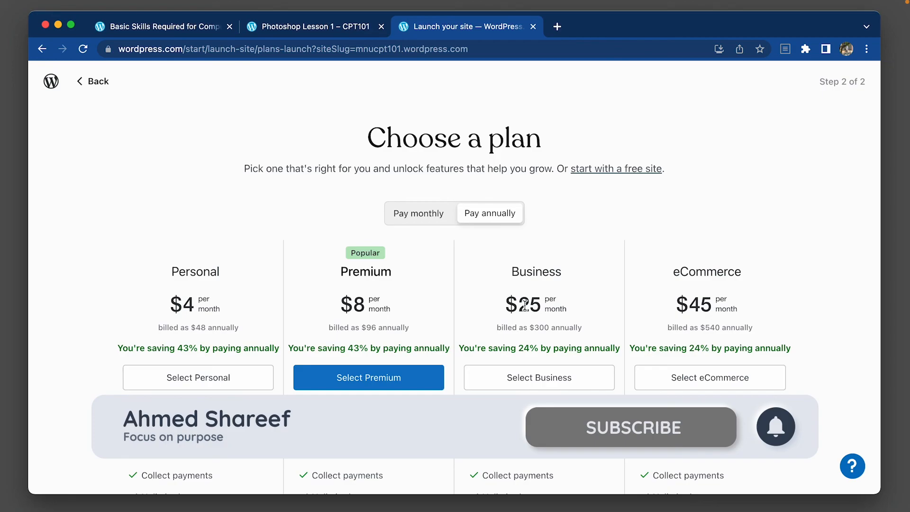
pyautogui.click(616, 170)
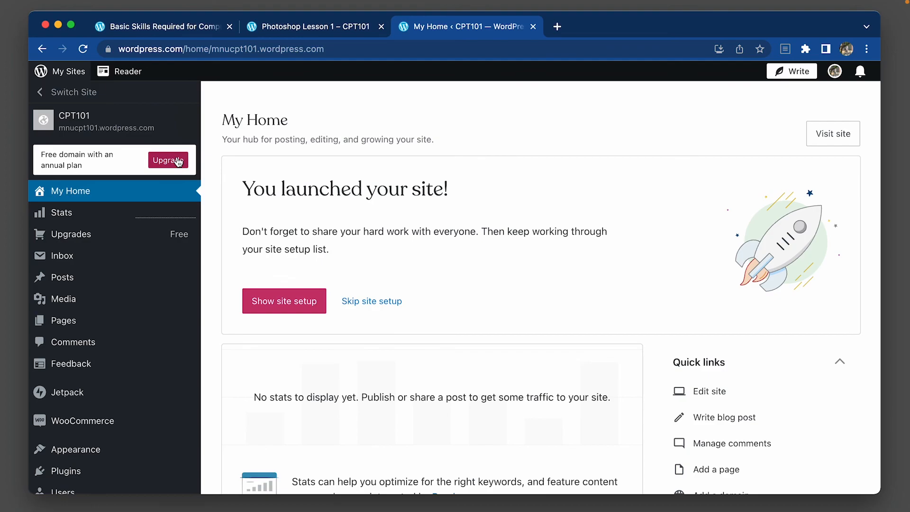
# Visit the launched blog, check its public view by loading mnucpt101.wordpress.com in a new Incognito window, and close that window.
pyautogui.click(835, 133)
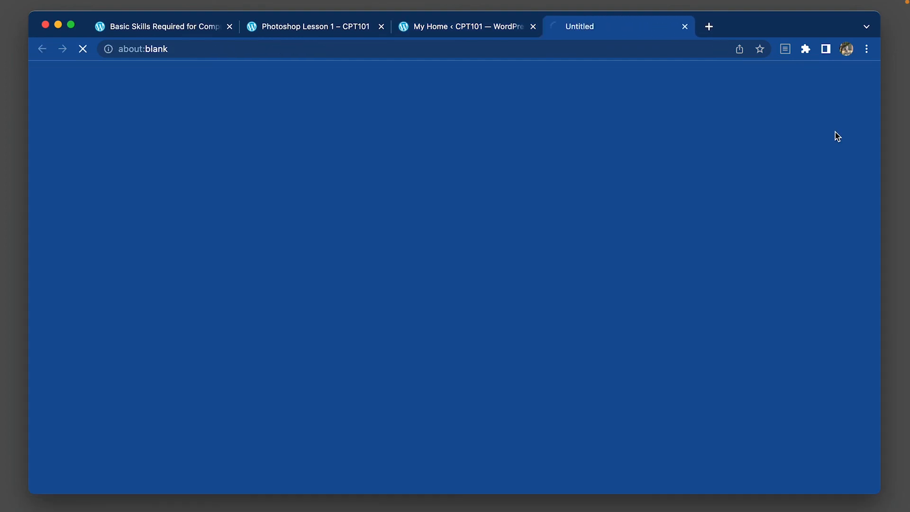
pyautogui.click(216, 49)
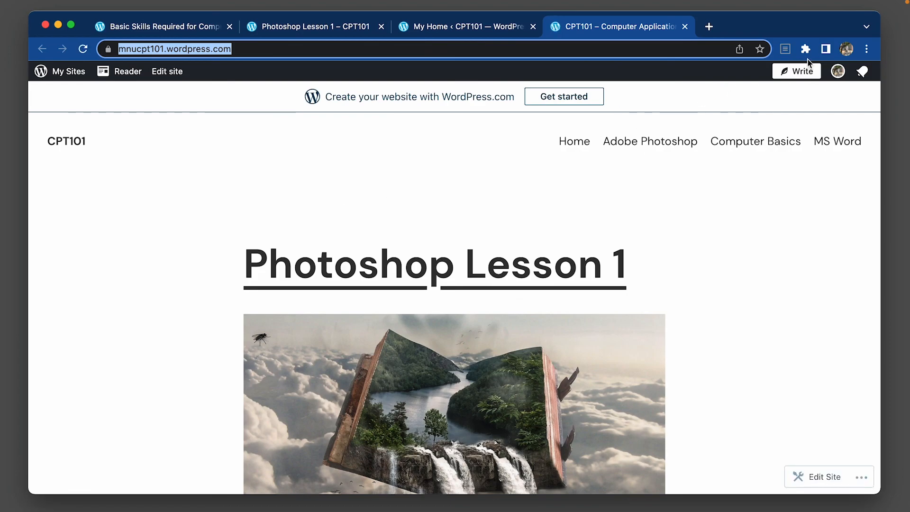
pyautogui.click(867, 49)
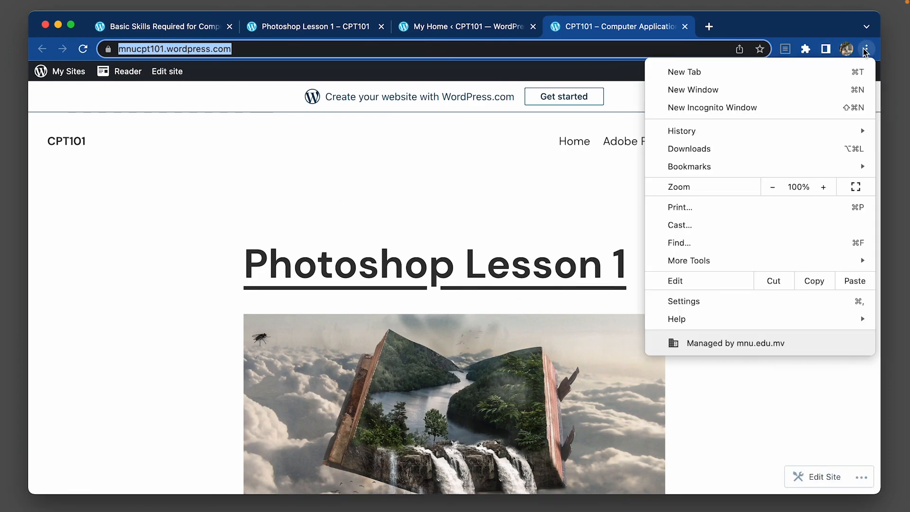
pyautogui.click(720, 107)
pyautogui.press('super+v')
pyautogui.press('Return')
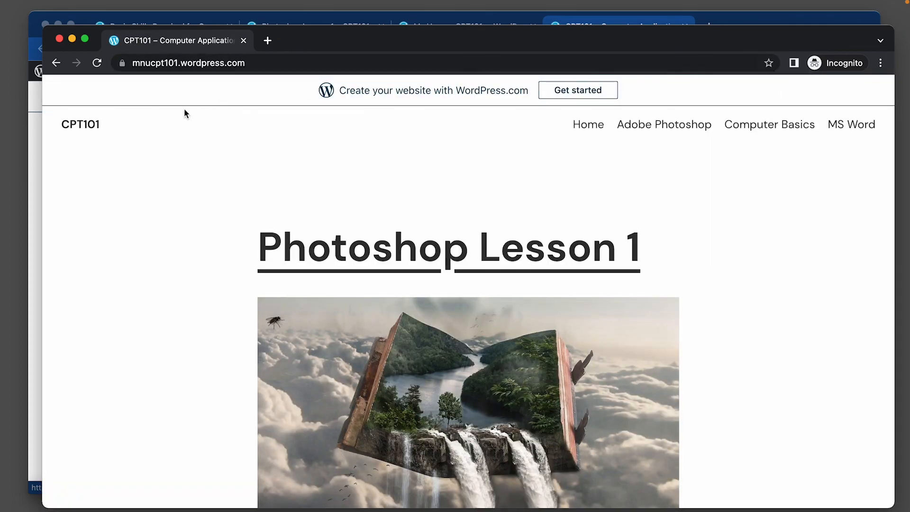
pyautogui.press('super+Tab')
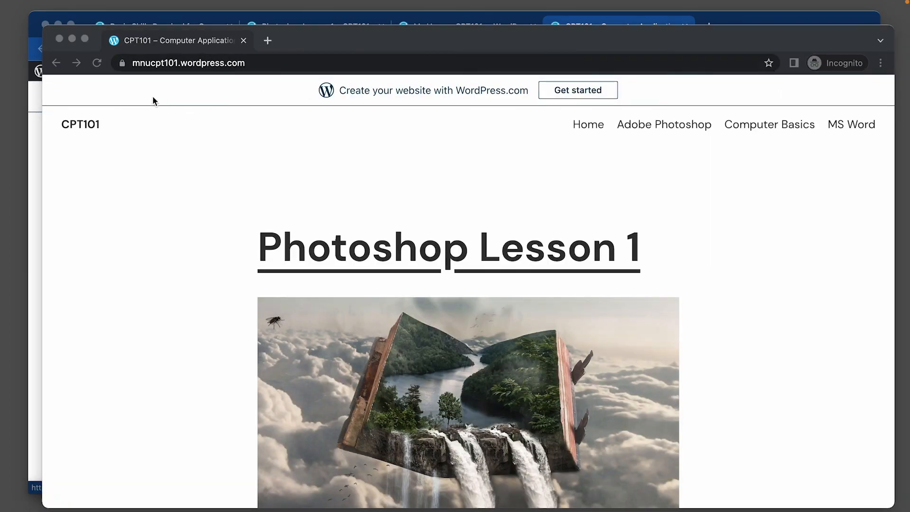
pyautogui.click(59, 39)
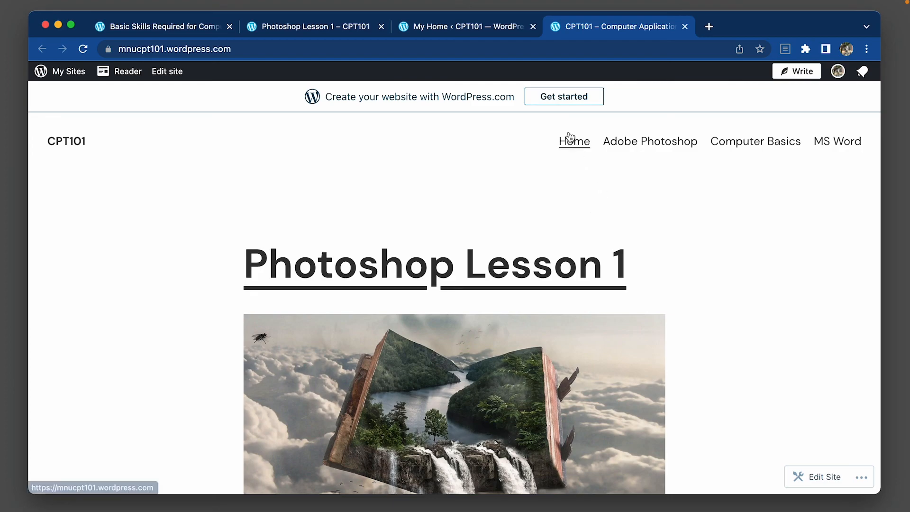